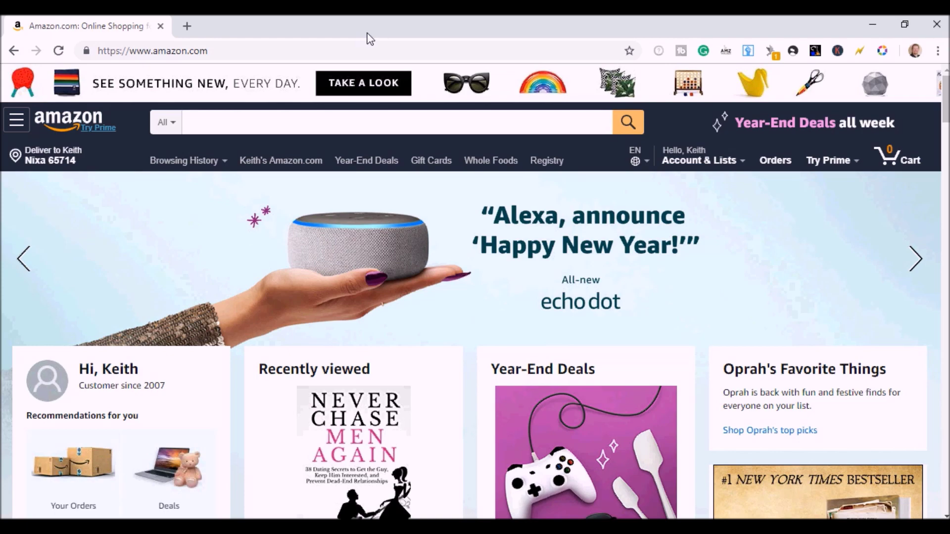
Step: Open the Kindle Books section of the Kindle store and go to its Children's eBooks category
{"action": "left_click", "coordinate": [18, 124]}
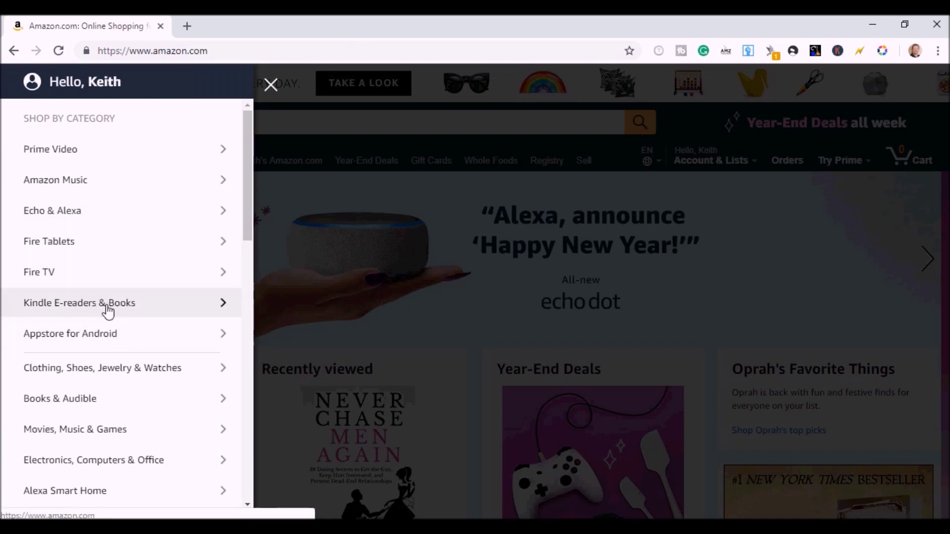
{"action": "left_click", "coordinate": [139, 313]}
{"action": "left_click", "coordinate": [97, 405]}
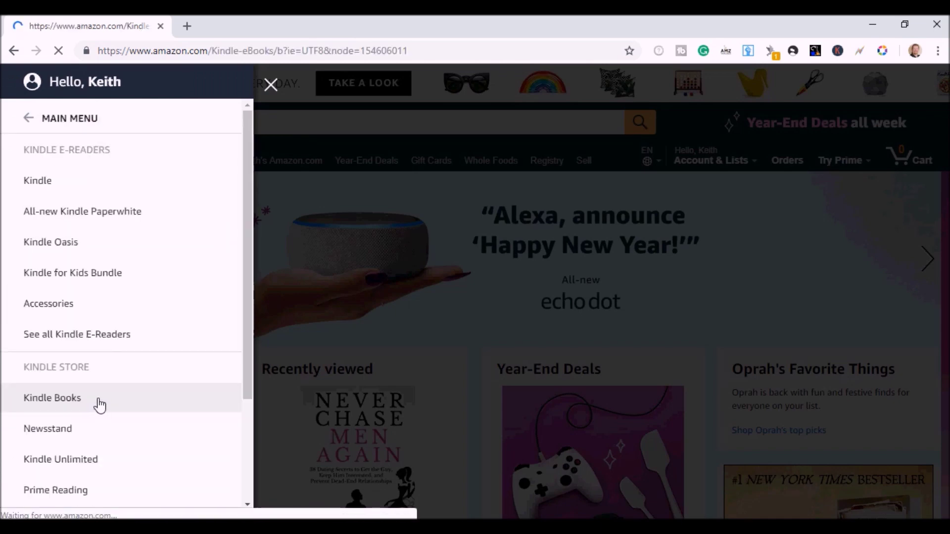
{"action": "scroll", "coordinate": [98, 399], "scroll_direction": "down", "scroll_amount": 10}
{"action": "scroll", "coordinate": [98, 398], "scroll_direction": "down", "scroll_amount": 3}
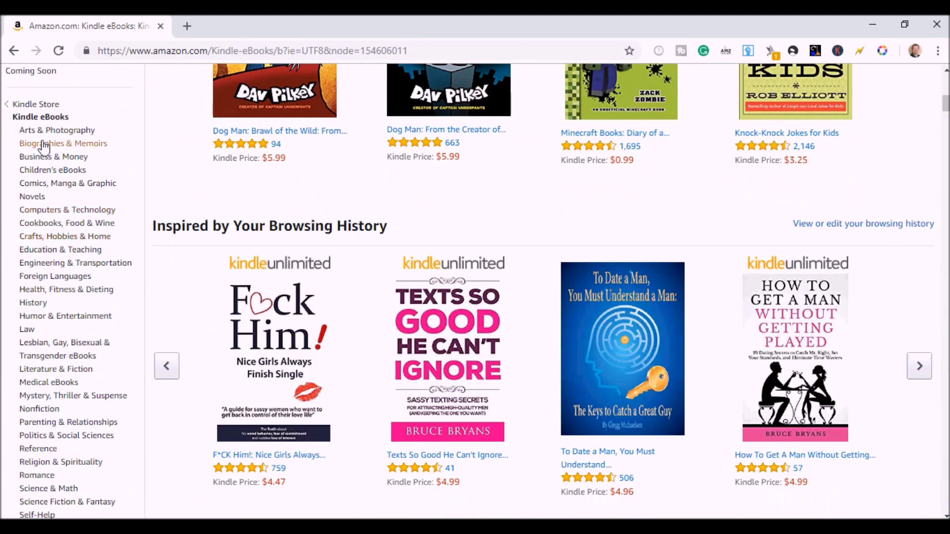
{"action": "left_click", "coordinate": [66, 173]}
Step: Narrow the Children's eBooks listing to Action & Adventure and its Humorous subcategory
{"action": "scroll", "coordinate": [65, 166], "scroll_direction": "down", "scroll_amount": 6}
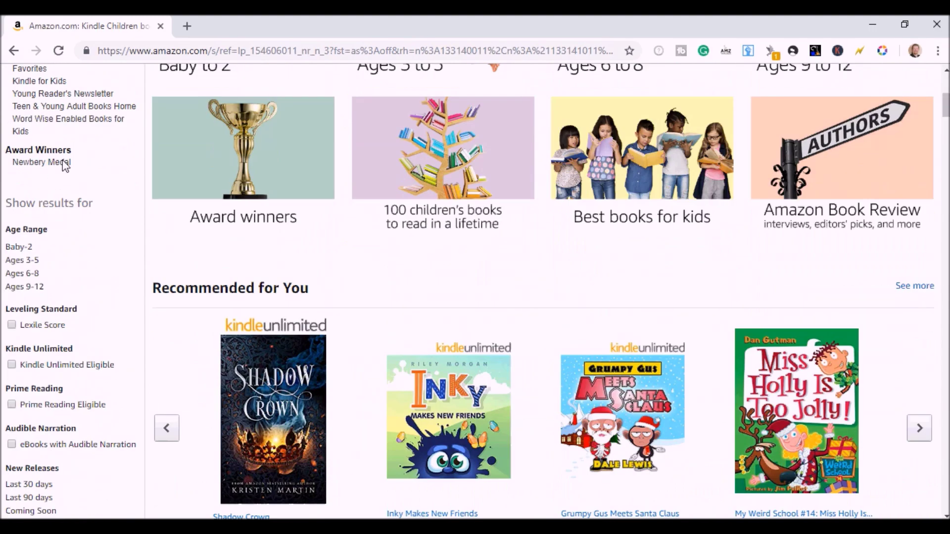
{"action": "scroll", "coordinate": [65, 166], "scroll_direction": "down", "scroll_amount": 8}
{"action": "scroll", "coordinate": [64, 163], "scroll_direction": "down", "scroll_amount": 1}
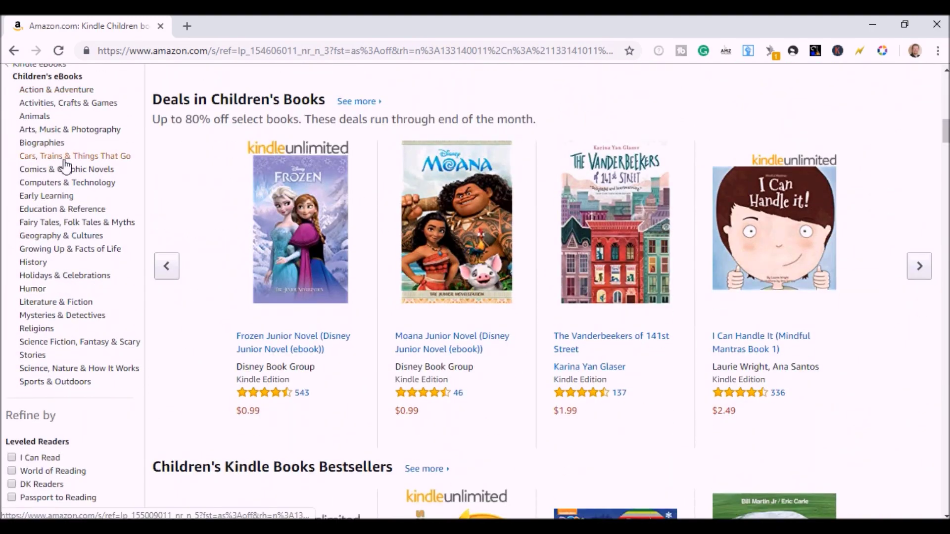
{"action": "left_click", "coordinate": [63, 93]}
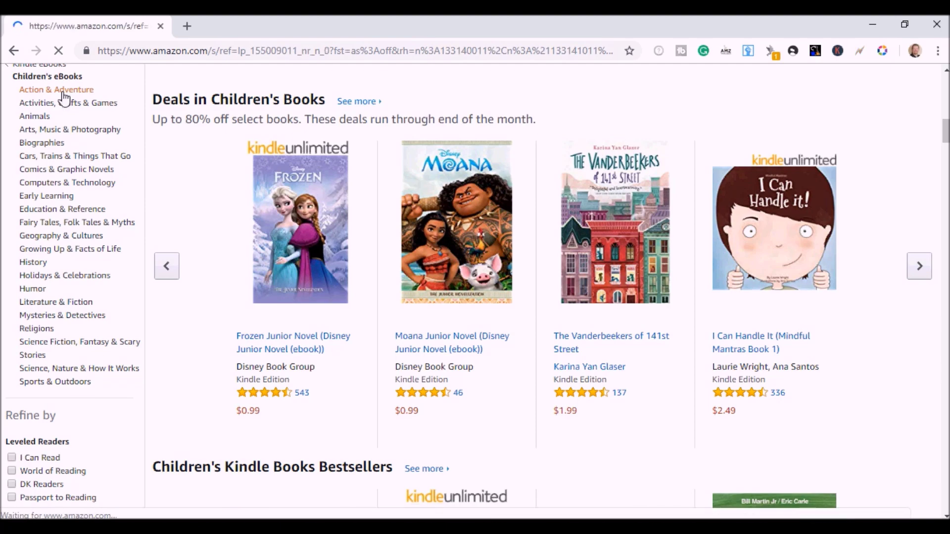
{"action": "scroll", "coordinate": [79, 253], "scroll_direction": "down", "scroll_amount": 10}
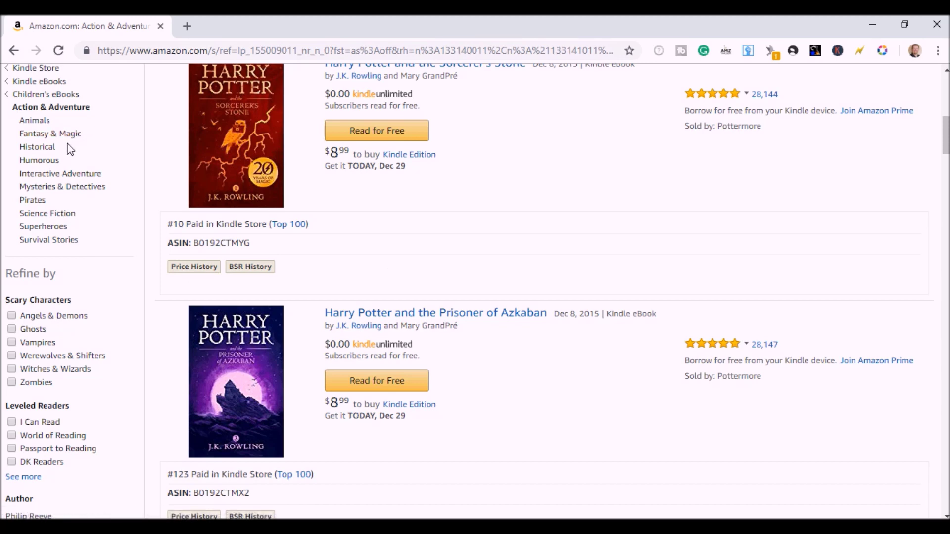
{"action": "left_click", "coordinate": [53, 161]}
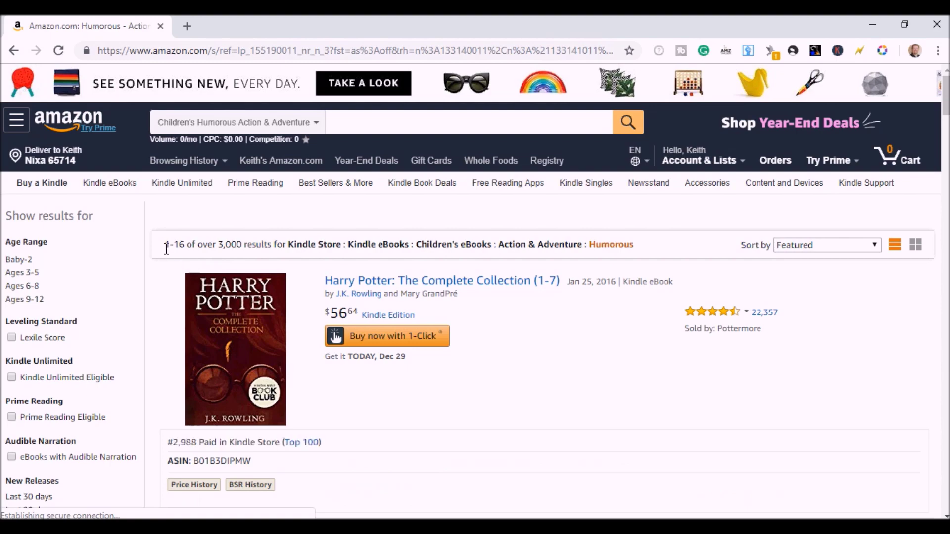
Step: Copy the full category path ending in Humorous from the results heading into a new Notepad document
{"action": "scroll", "coordinate": [34, 340], "scroll_direction": "down", "scroll_amount": 5}
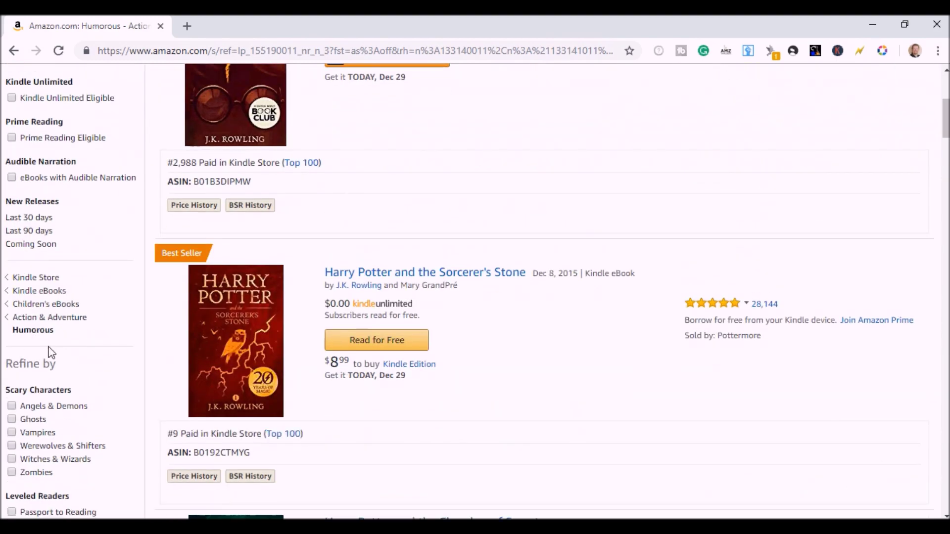
{"action": "scroll", "coordinate": [55, 339], "scroll_direction": "up", "scroll_amount": 5}
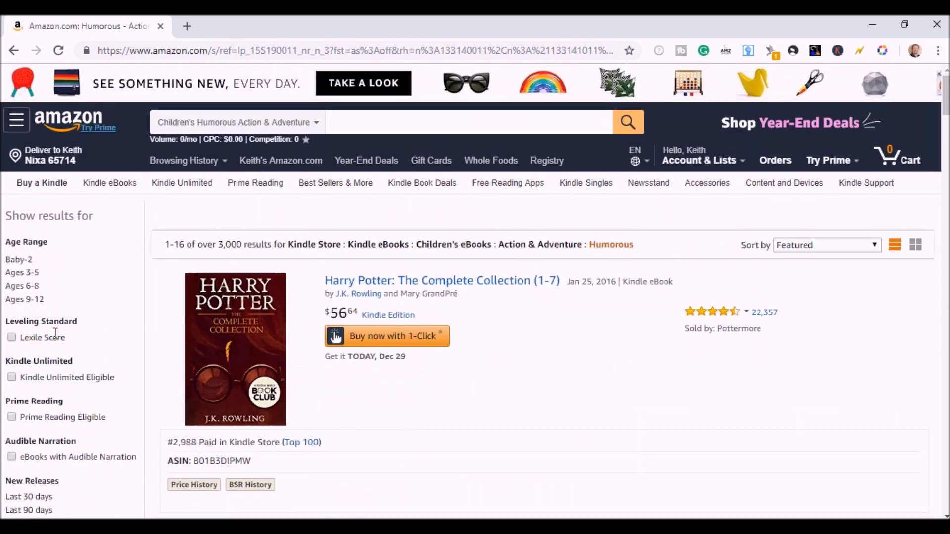
{"action": "left_click_drag", "start_coordinate": [218, 245], "coordinate": [261, 246]}
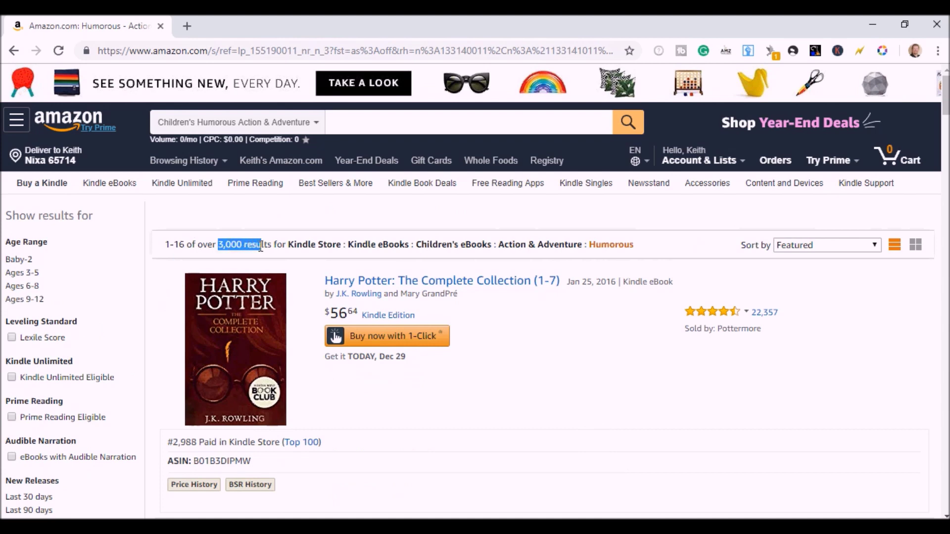
{"action": "left_click", "coordinate": [657, 250]}
{"action": "left_click_drag", "start_coordinate": [655, 248], "coordinate": [292, 247]}
{"action": "key", "text": "ctrl+c"}
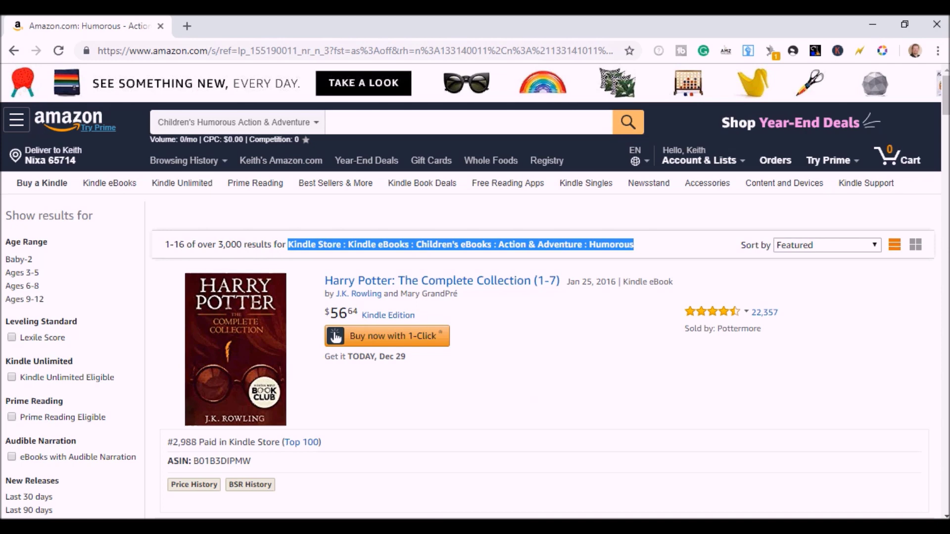
{"action": "key", "text": "super"}
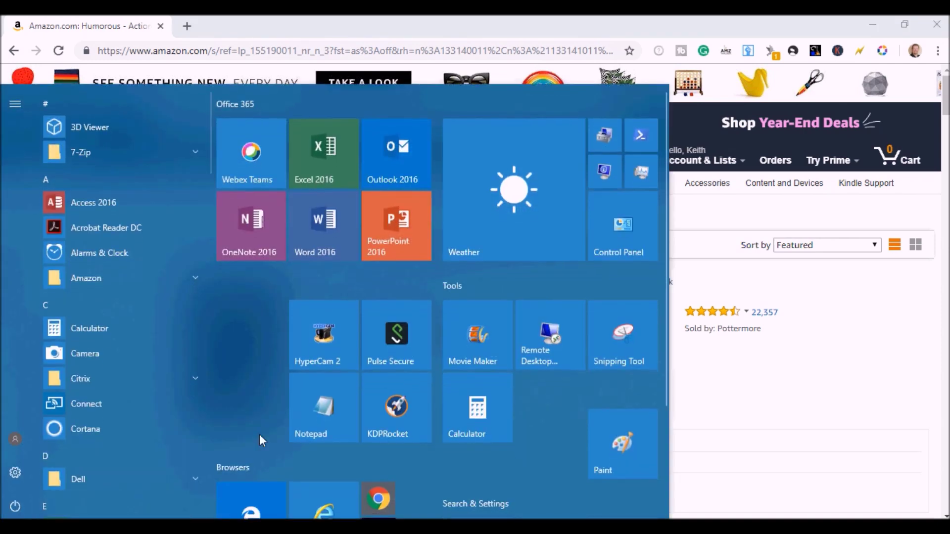
{"action": "left_click", "coordinate": [321, 425]}
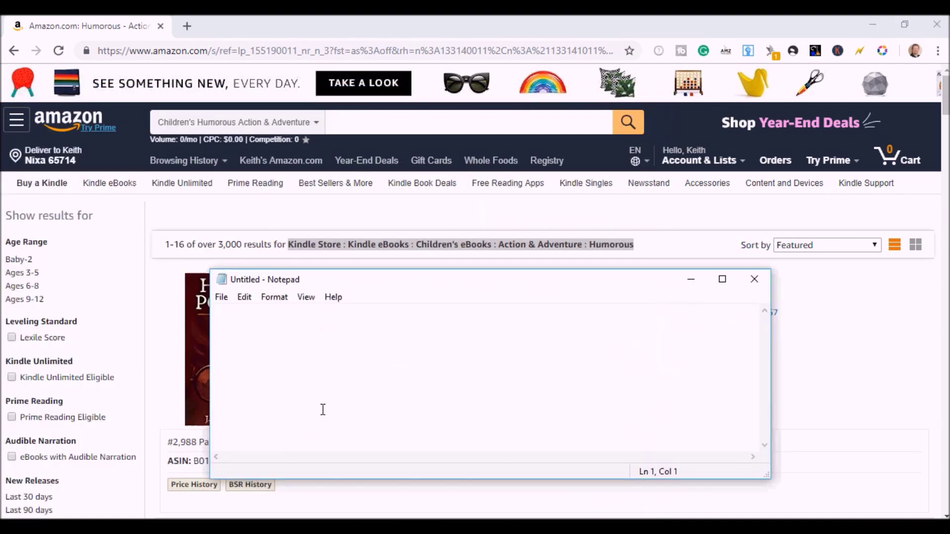
{"action": "key", "text": "ctrl+v"}
{"action": "key", "text": "Return"}
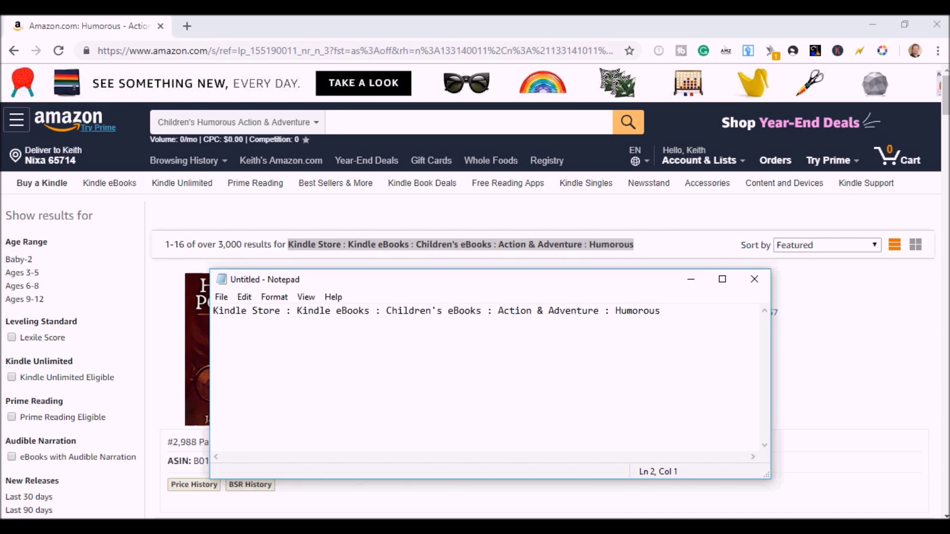
Step: Add the heading "Mimi's Adventure eBook:" above the pasted category path, with a blank line between them
{"action": "key", "text": "Up"}
{"action": "type", "text": "Mimi's Adventure"}
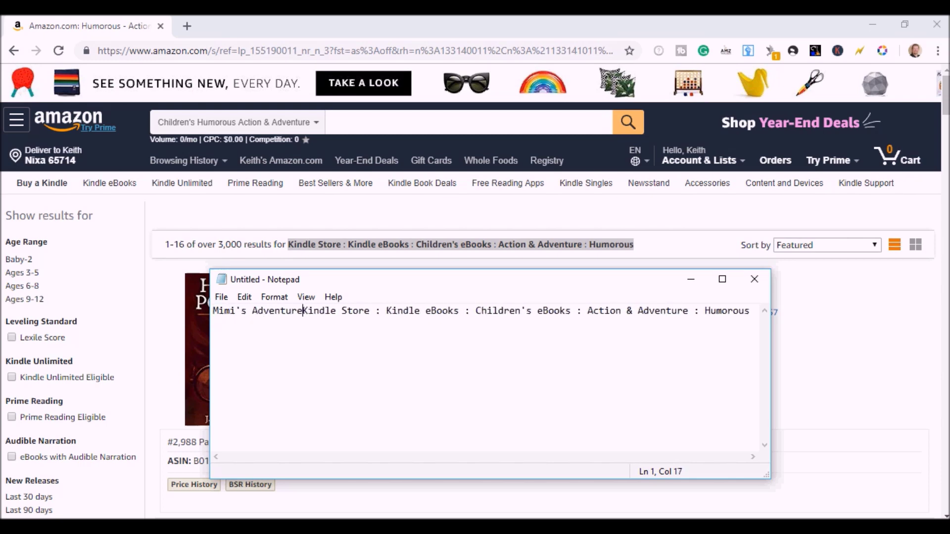
{"action": "type", "text": " eBook"}
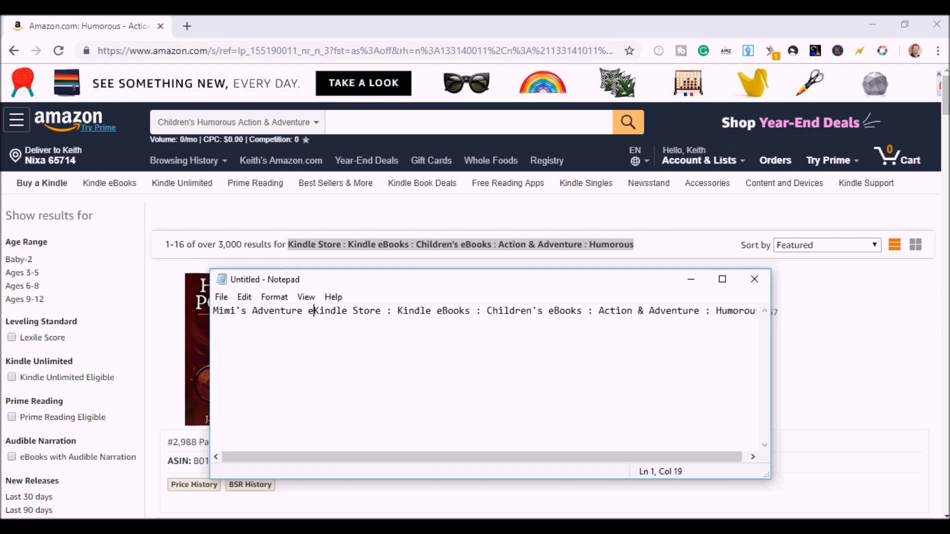
{"action": "type", "text": ":"}
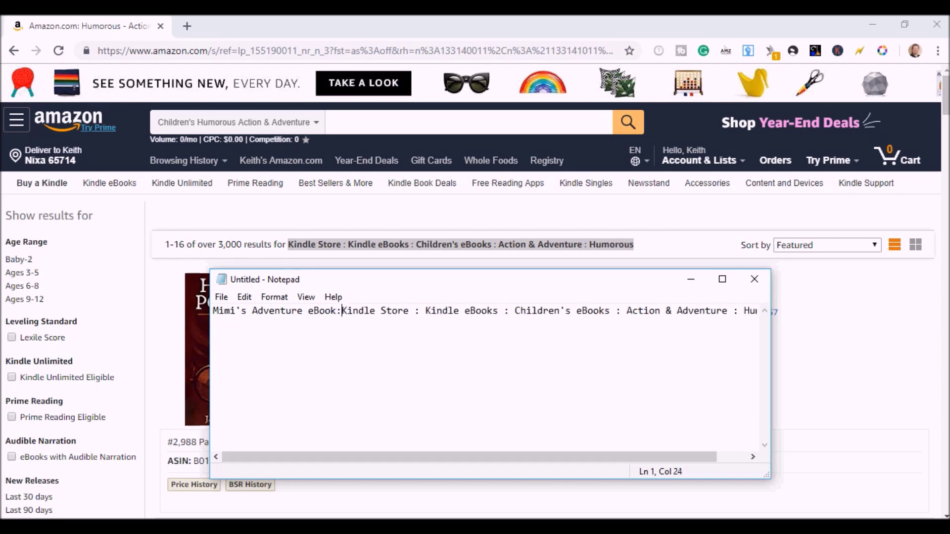
{"action": "key", "text": "Return"}
{"action": "key", "text": "Return"}
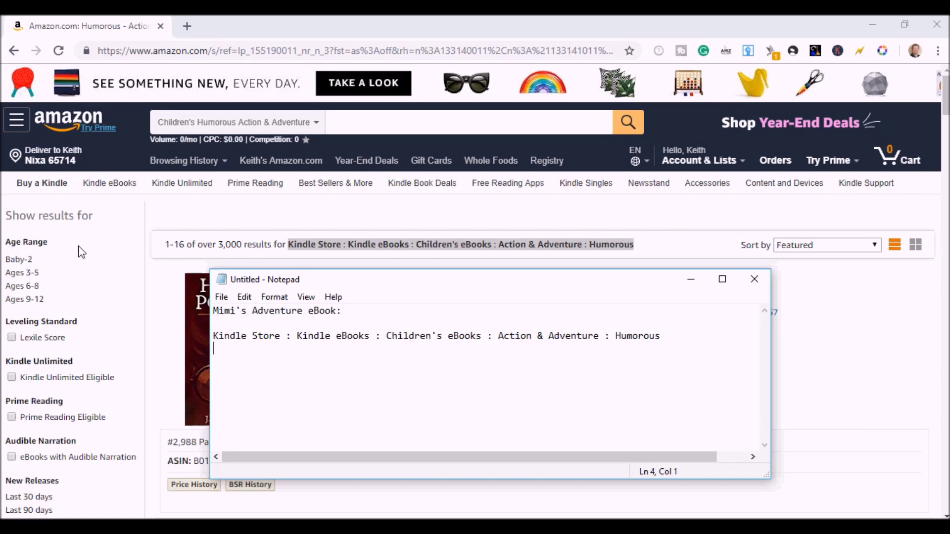
Step: Switch back to Amazon, return to Children's eBooks, and open Literature & Fiction down to Bedtime & Dreaming
{"action": "left_click", "coordinate": [196, 218]}
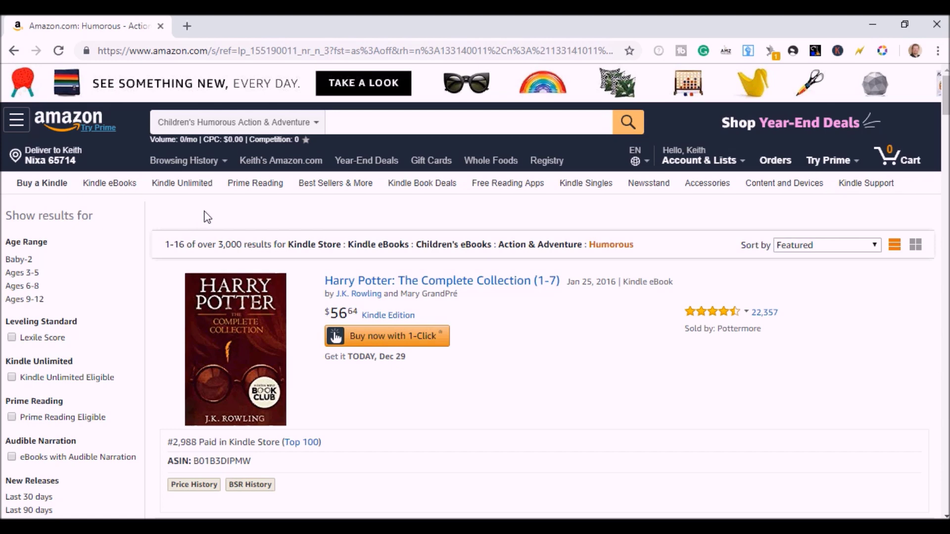
{"action": "left_click", "coordinate": [469, 254]}
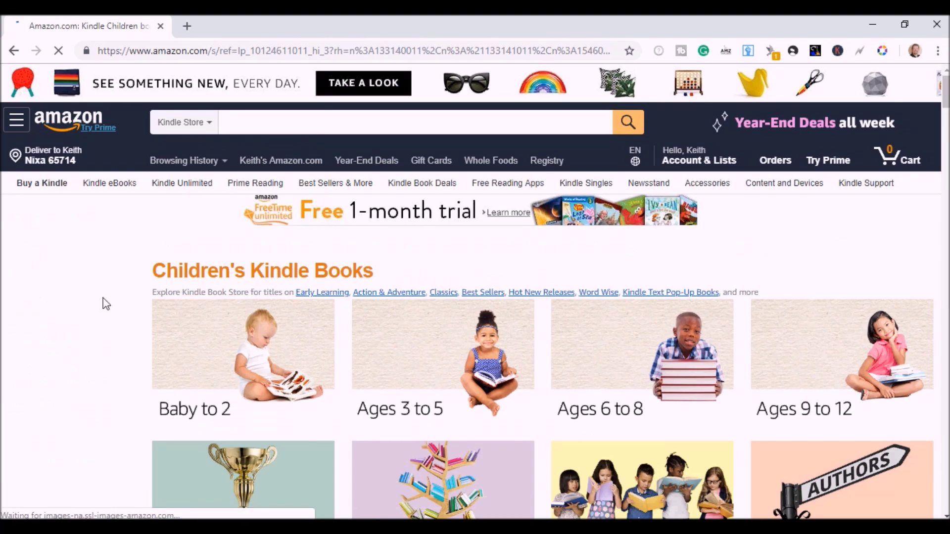
{"action": "scroll", "coordinate": [94, 301], "scroll_direction": "down", "scroll_amount": 7}
{"action": "scroll", "coordinate": [94, 301], "scroll_direction": "down", "scroll_amount": 10}
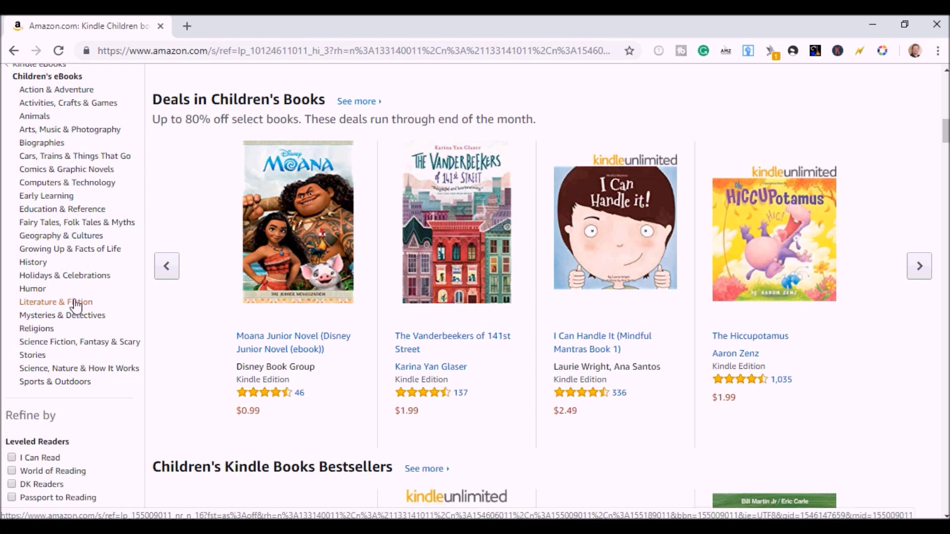
{"action": "left_click", "coordinate": [76, 303]}
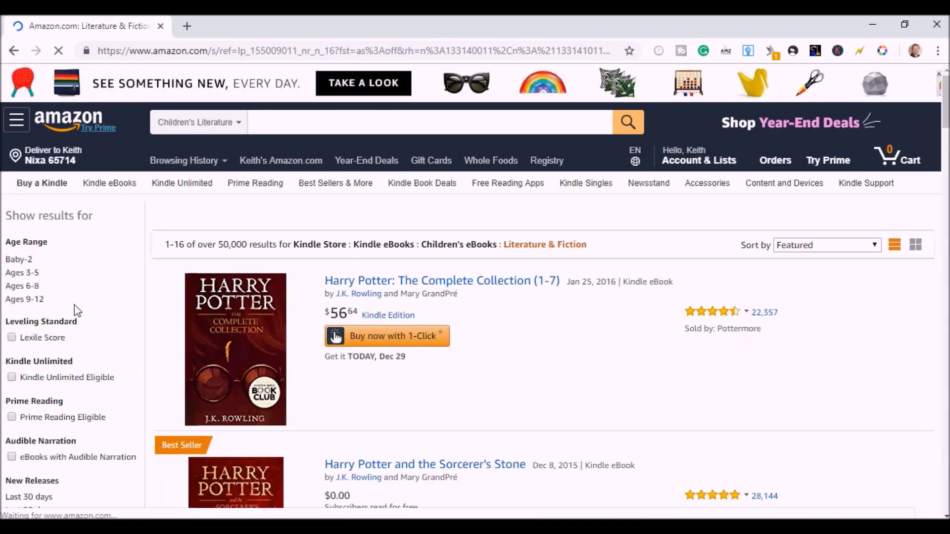
{"action": "scroll", "coordinate": [75, 309], "scroll_direction": "down", "scroll_amount": 10}
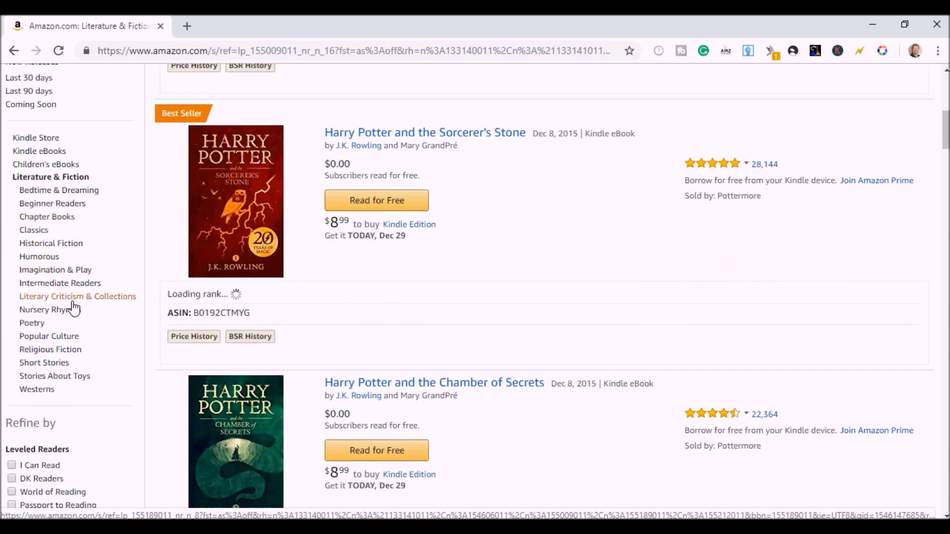
{"action": "left_click", "coordinate": [79, 190]}
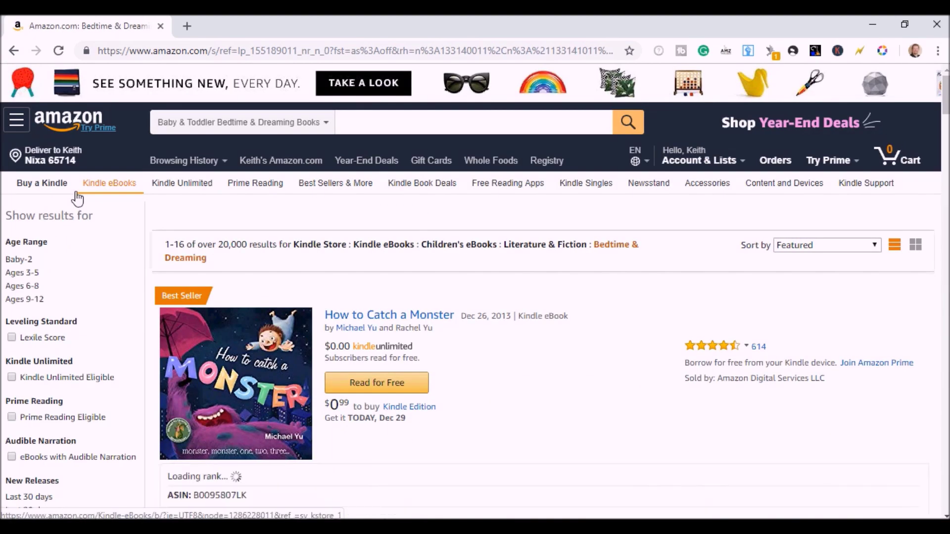
Step: Copy the full category path ending in Bedtime & Dreaming into the Notepad notes, one blank line below the Humorous path
{"action": "scroll", "coordinate": [78, 198], "scroll_direction": "down", "scroll_amount": 5}
{"action": "scroll", "coordinate": [78, 198], "scroll_direction": "up", "scroll_amount": 4}
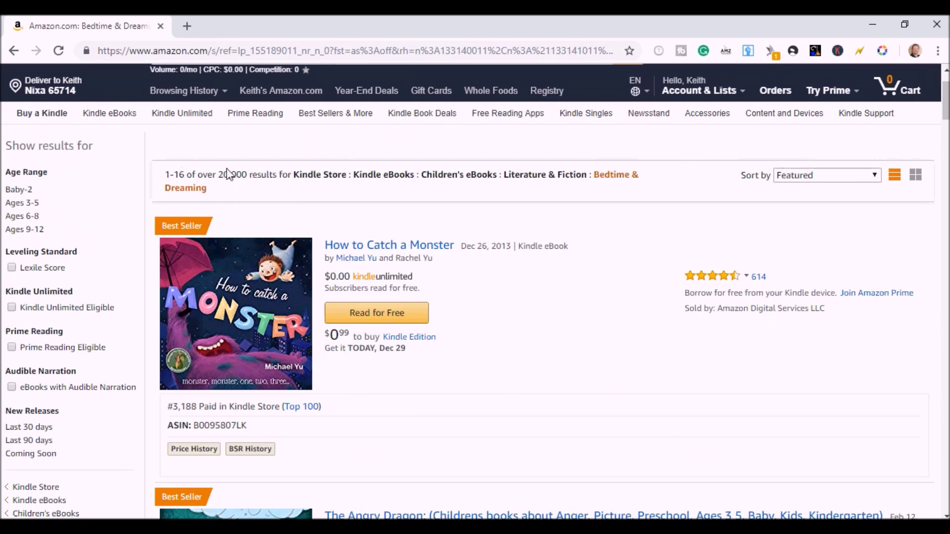
{"action": "left_click_drag", "start_coordinate": [218, 193], "coordinate": [296, 177]}
{"action": "key", "text": "ctrl+c"}
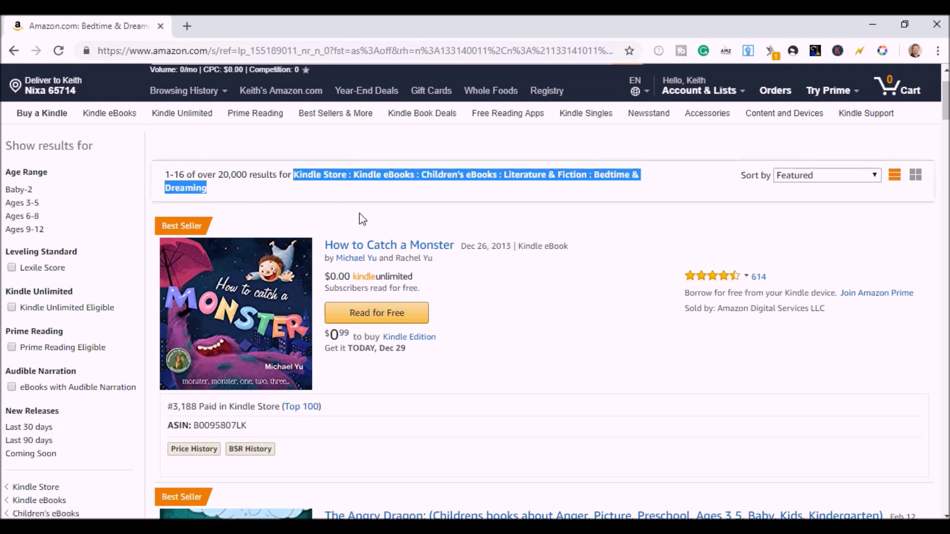
{"action": "key", "text": "alt+Tab"}
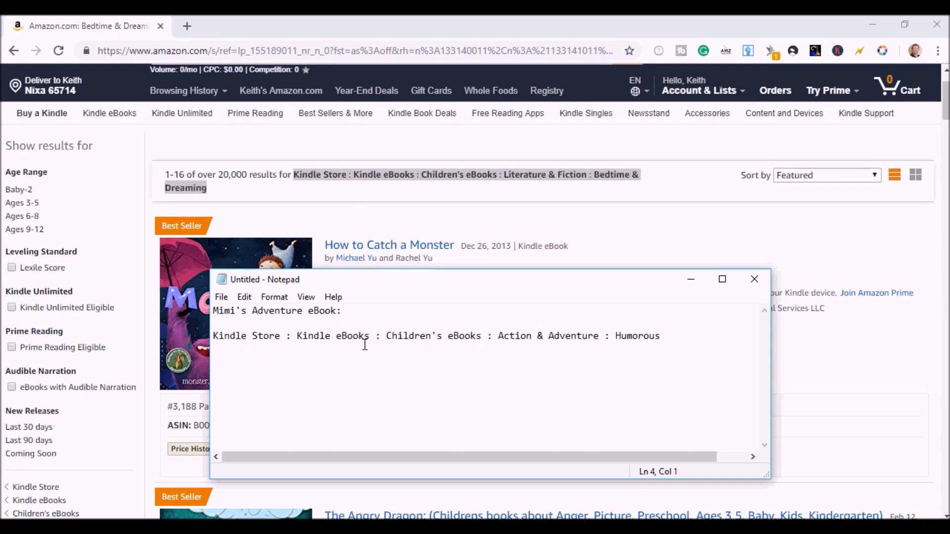
{"action": "key", "text": "ctrl+v"}
{"action": "key", "text": "Return"}
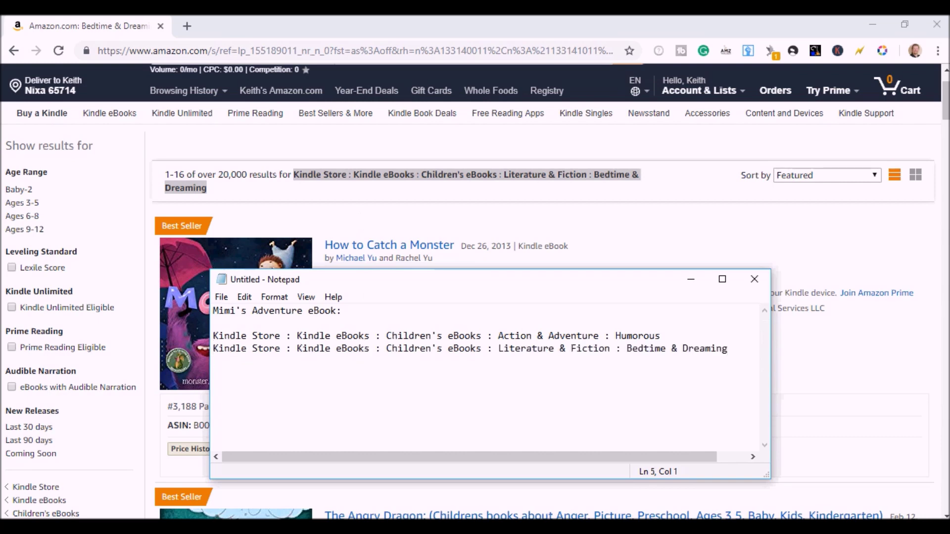
{"action": "key", "text": "Return"}
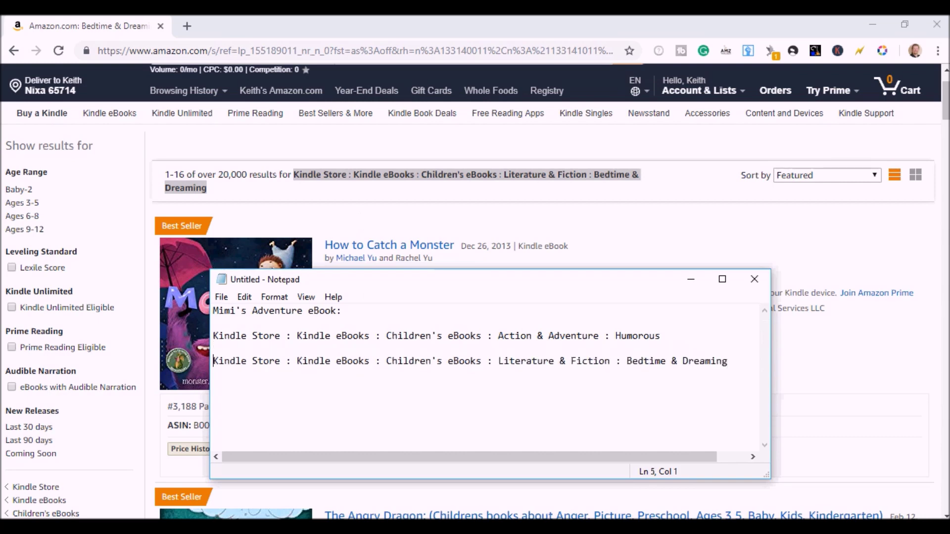
Step: Prefix the Bedtime & Dreaming category path with its result count, "(20,000)"
{"action": "type", "text": "("}
{"action": "type", "text": "20,"}
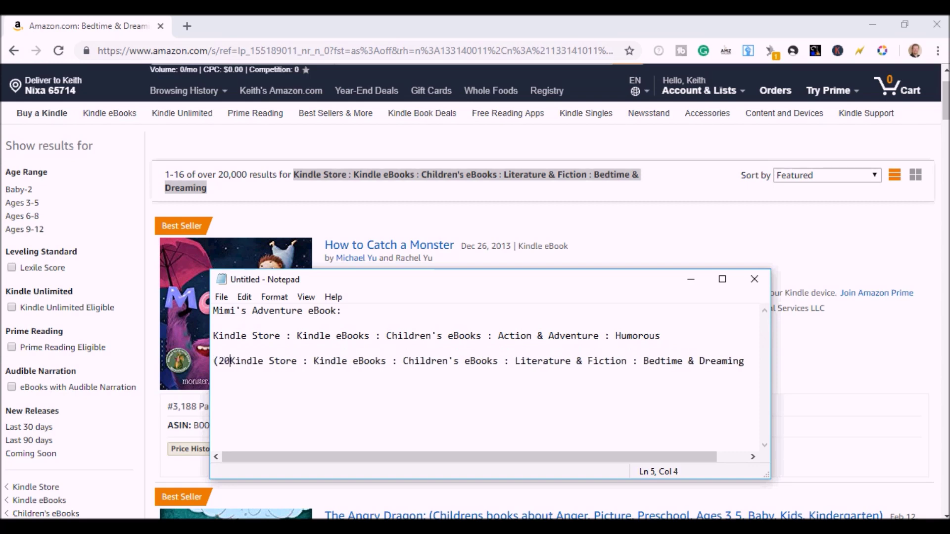
{"action": "type", "text": "000)"}
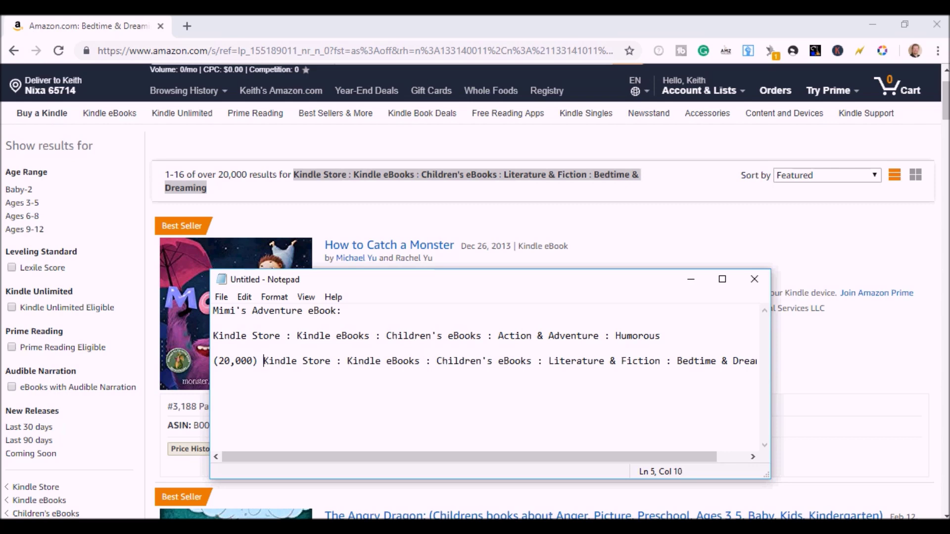
Step: Insert two more blank lines below the Humorous category path and prefix that path with its result count, "(3,000)"
{"action": "left_click", "coordinate": [364, 345]}
{"action": "key", "text": "Return"}
{"action": "key", "text": "Return"}
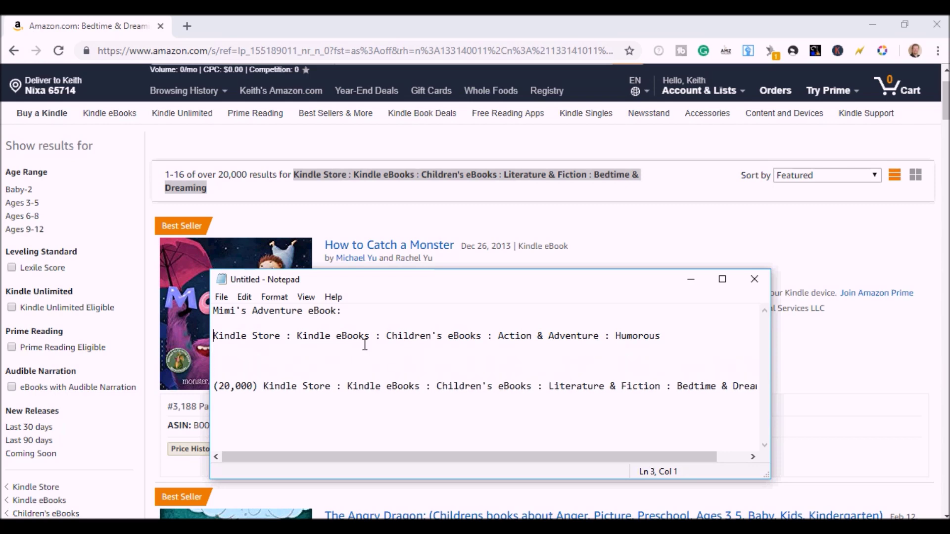
{"action": "type", "text": "("}
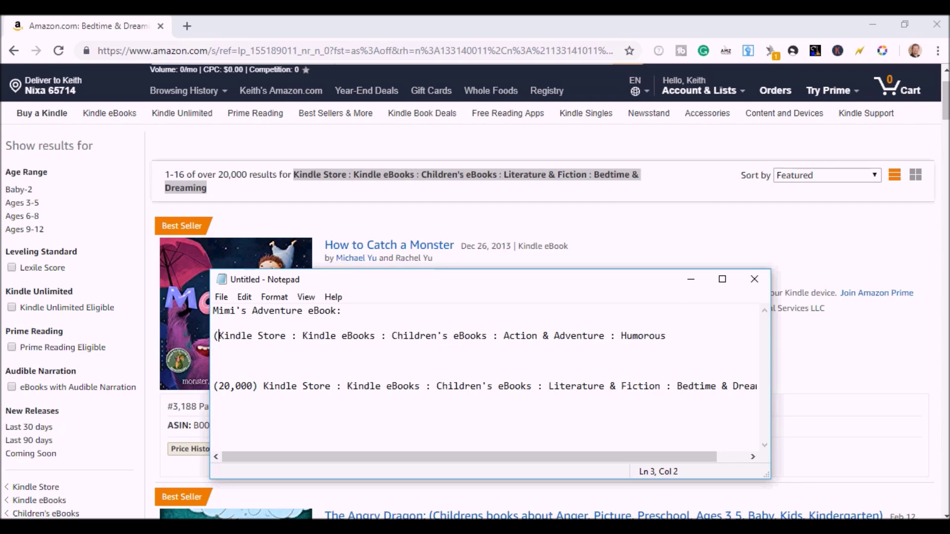
{"action": "type", "text": "3,"}
{"action": "type", "text": "000"}
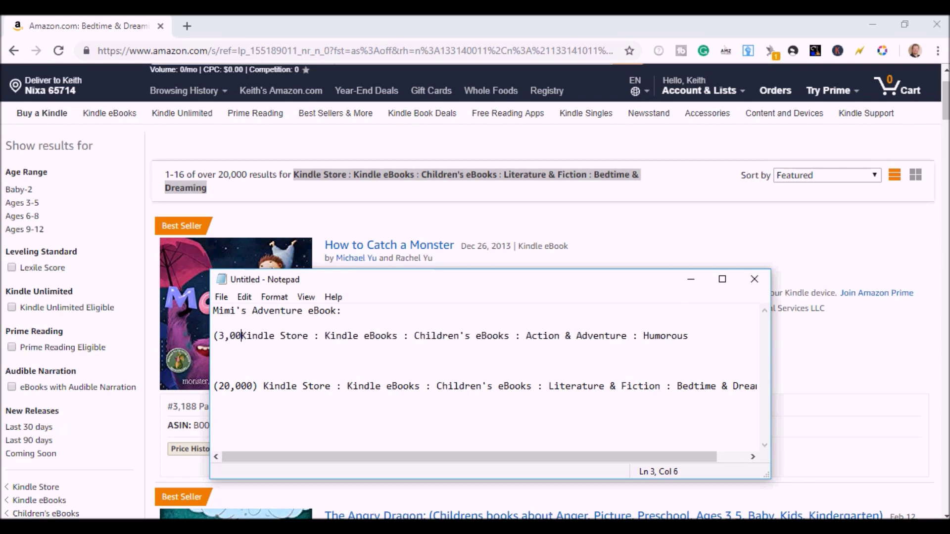
{"action": "type", "text": ")"}
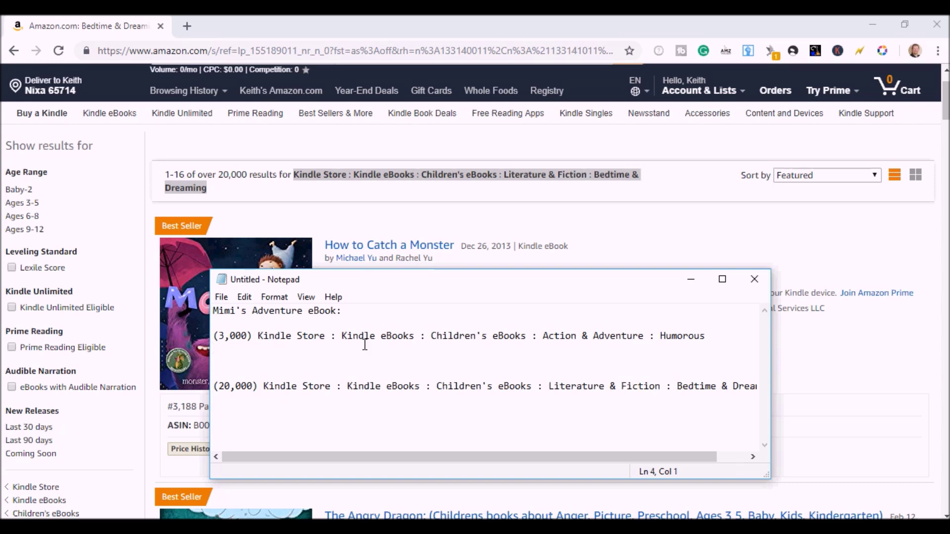
Step: Switch back to Amazon, return to Children's eBooks, and open Literature & Fiction down to Stories About Toys
{"action": "key", "text": "alt+Tab"}
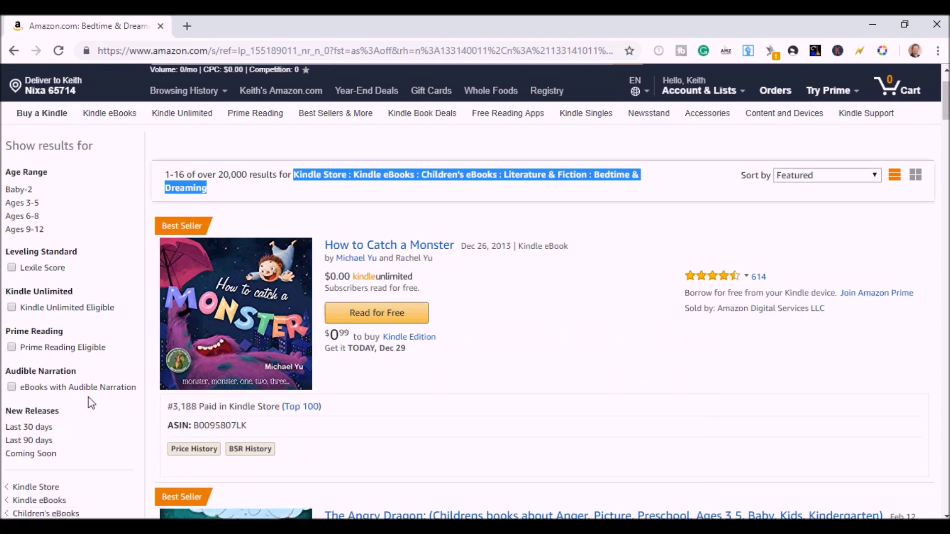
{"action": "scroll", "coordinate": [89, 398], "scroll_direction": "down", "scroll_amount": 5}
{"action": "scroll", "coordinate": [90, 399], "scroll_direction": "up", "scroll_amount": 6}
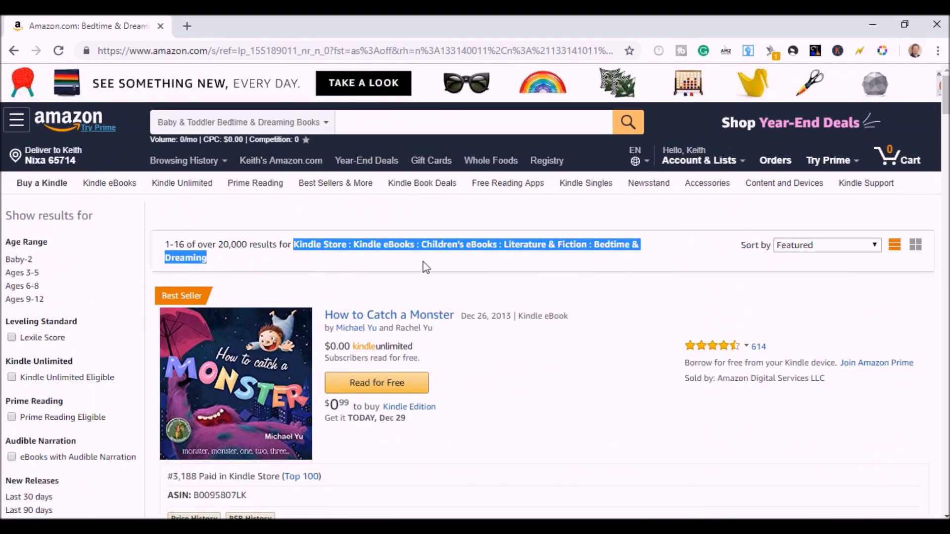
{"action": "left_click", "coordinate": [450, 245]}
{"action": "scroll", "coordinate": [69, 308], "scroll_direction": "down", "scroll_amount": 10}
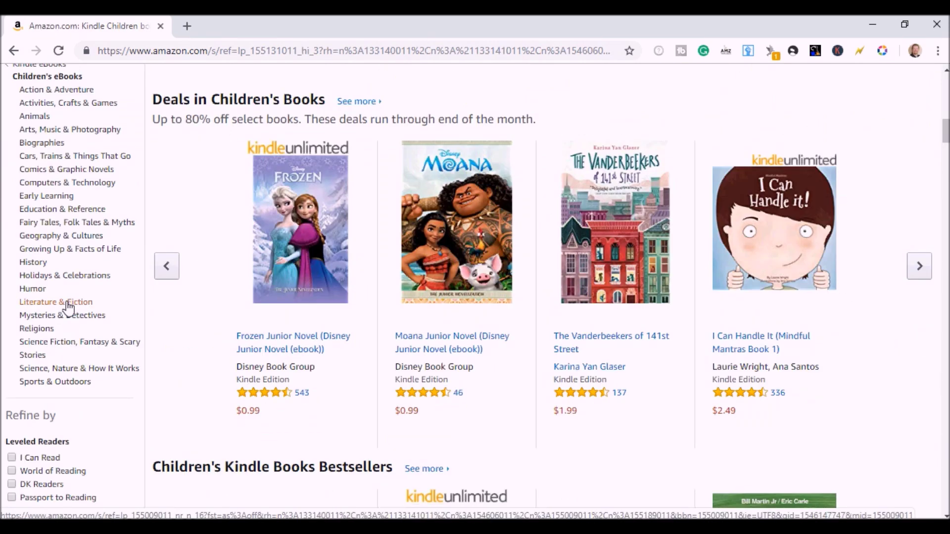
{"action": "left_click", "coordinate": [68, 304]}
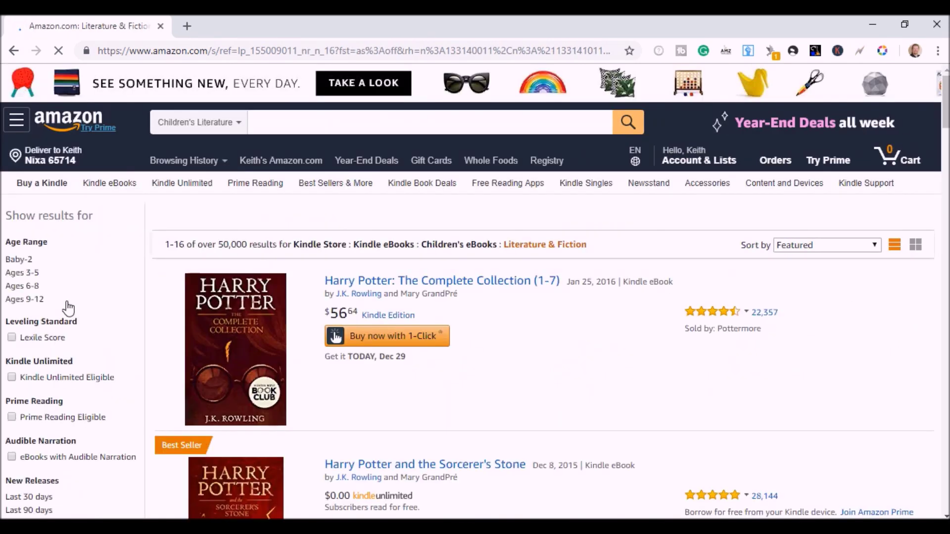
{"action": "scroll", "coordinate": [68, 308], "scroll_direction": "down", "scroll_amount": 9}
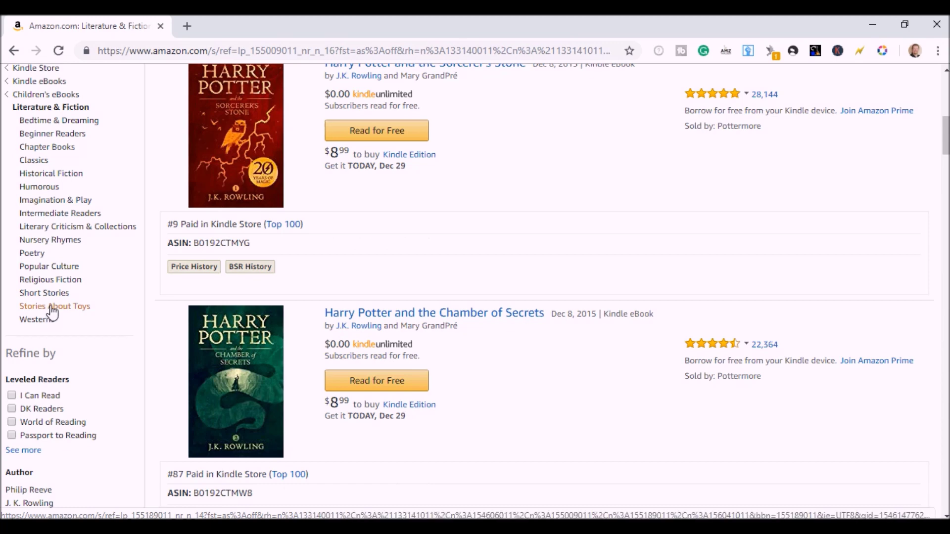
{"action": "left_click", "coordinate": [52, 308]}
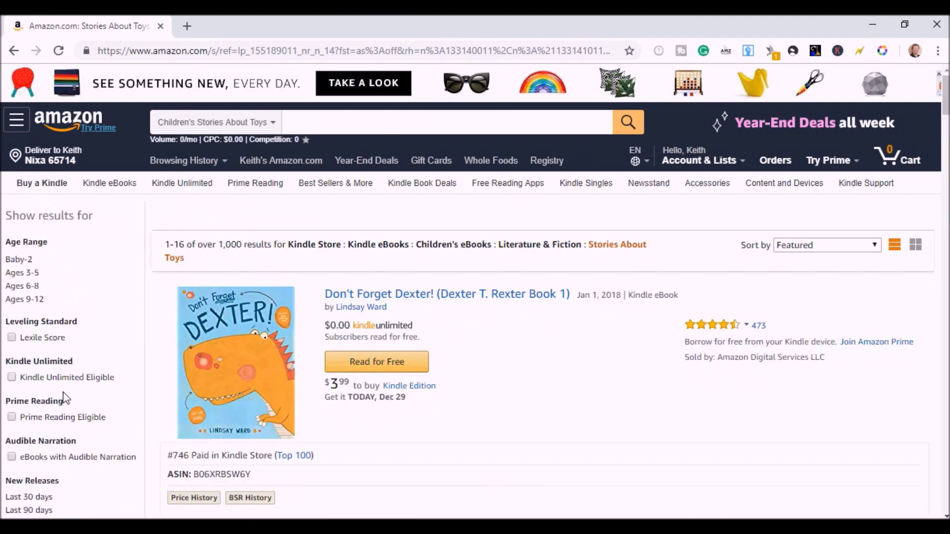
Step: Copy the full category path ending in Stories About Toys into the Notepad notes above the Humorous path, prefixed with "(1,000)"
{"action": "scroll", "coordinate": [87, 375], "scroll_direction": "down", "scroll_amount": 7}
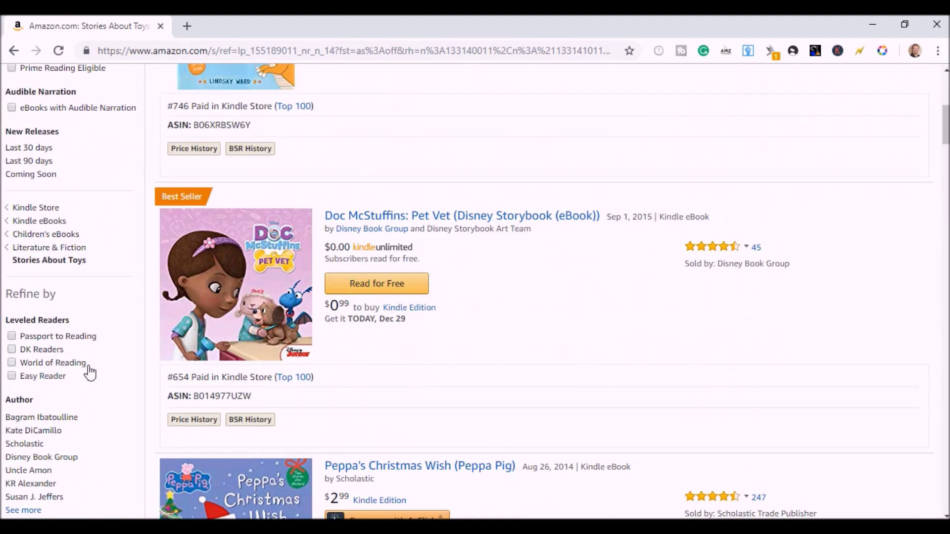
{"action": "scroll", "coordinate": [87, 373], "scroll_direction": "up", "scroll_amount": 8}
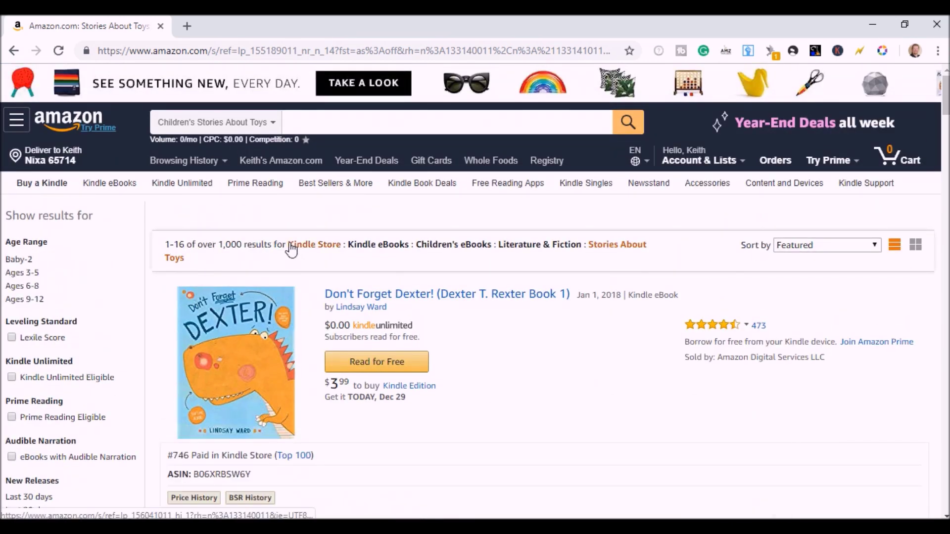
{"action": "left_click_drag", "start_coordinate": [286, 245], "coordinate": [187, 258]}
{"action": "key", "text": "ctrl+c"}
{"action": "key", "text": "alt+Tab"}
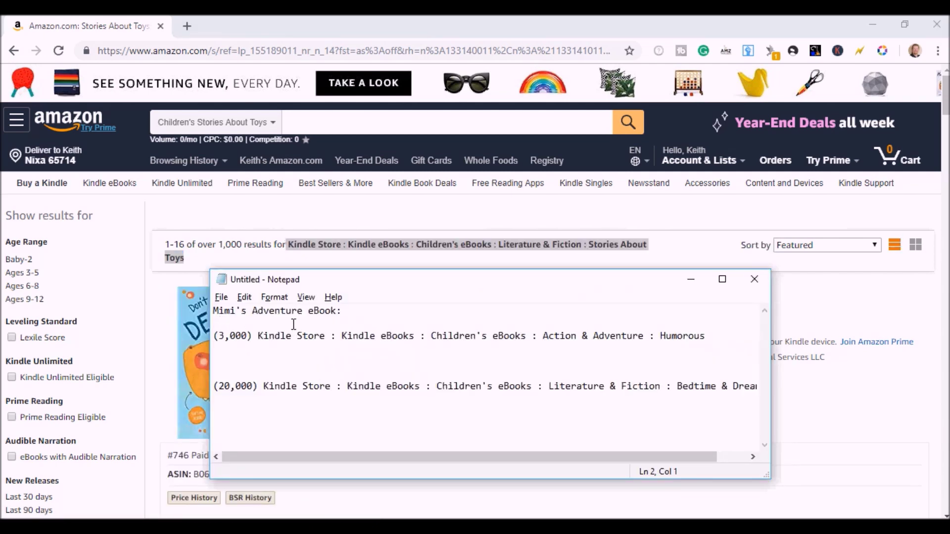
{"action": "type", "text": "(1,000)"}
{"action": "key", "text": "ctrl+v"}
{"action": "key", "text": "Down"}
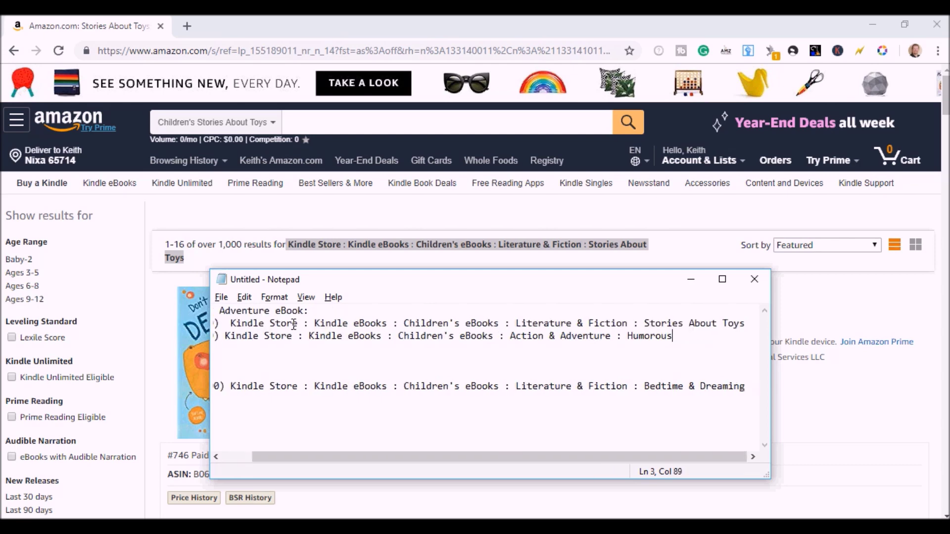
{"action": "key", "text": "Home"}
{"action": "key", "text": "Down"}
{"action": "key", "text": "Down"}
{"action": "key", "text": "Down"}
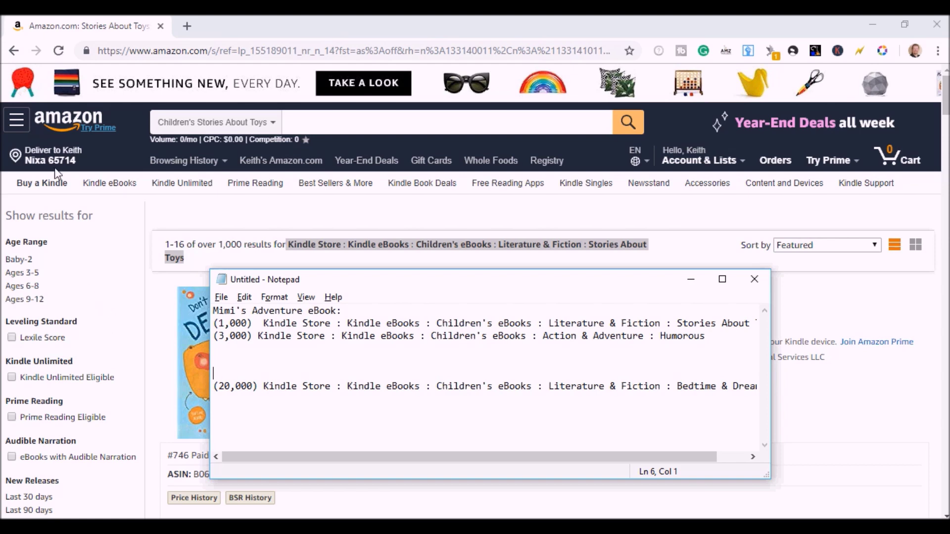
Step: Open Amazon's Books store and browse the Children's Books category page
{"action": "left_click", "coordinate": [16, 120]}
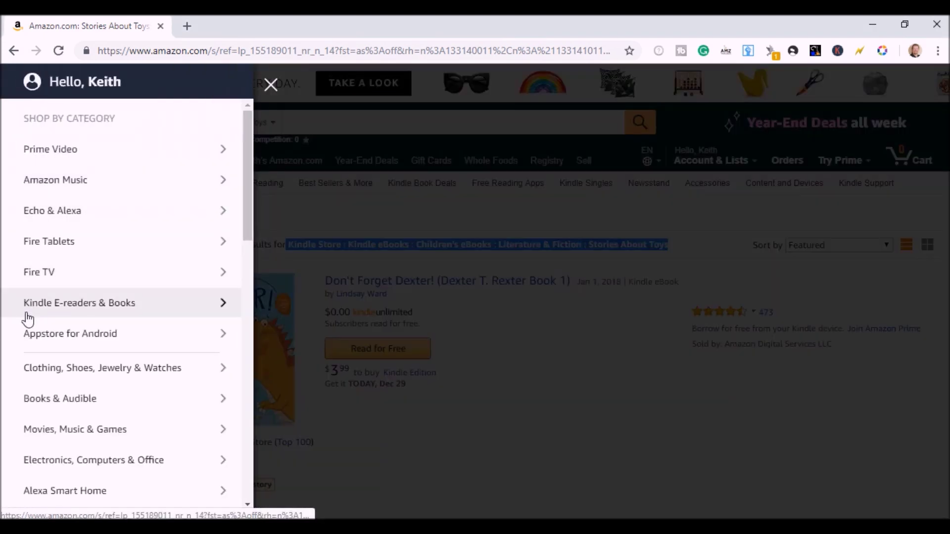
{"action": "left_click", "coordinate": [58, 406]}
{"action": "left_click", "coordinate": [67, 182]}
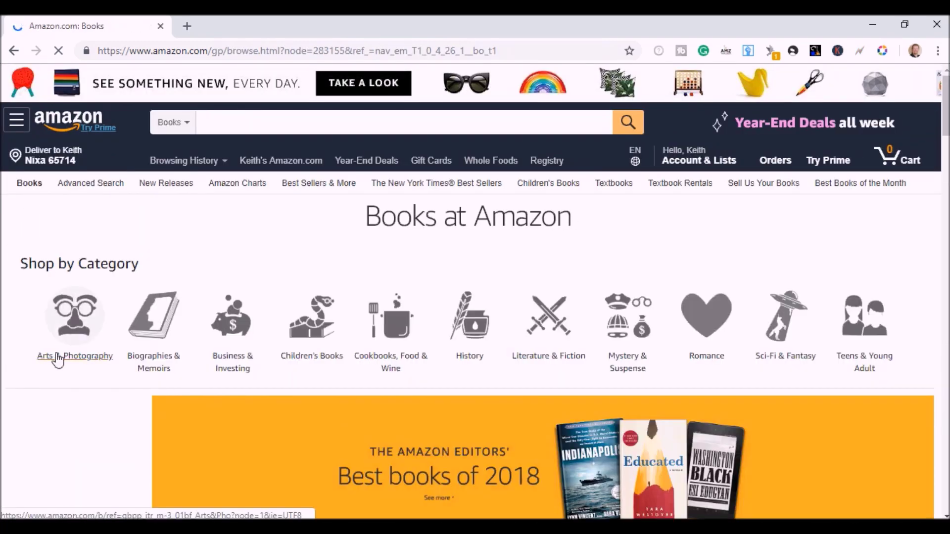
{"action": "left_click", "coordinate": [327, 346]}
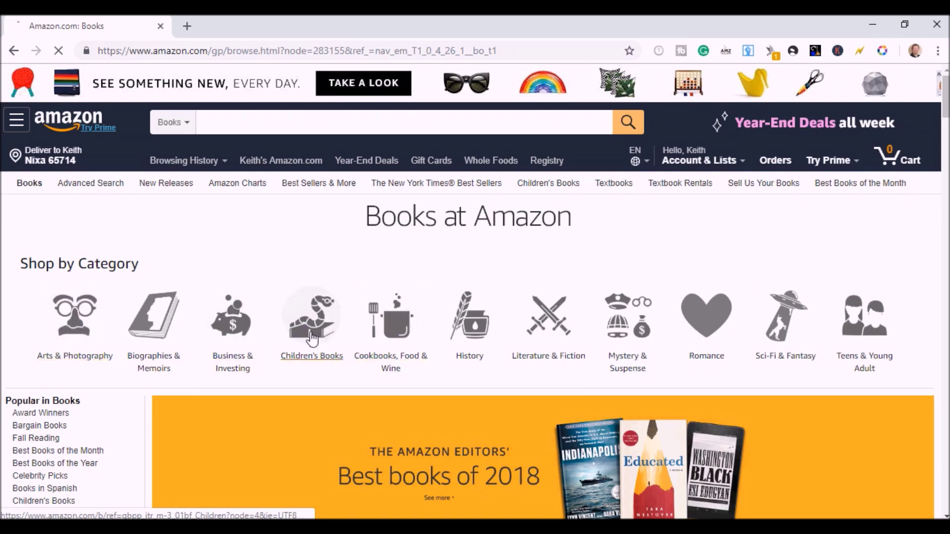
{"action": "scroll", "coordinate": [78, 378], "scroll_direction": "down", "scroll_amount": 12}
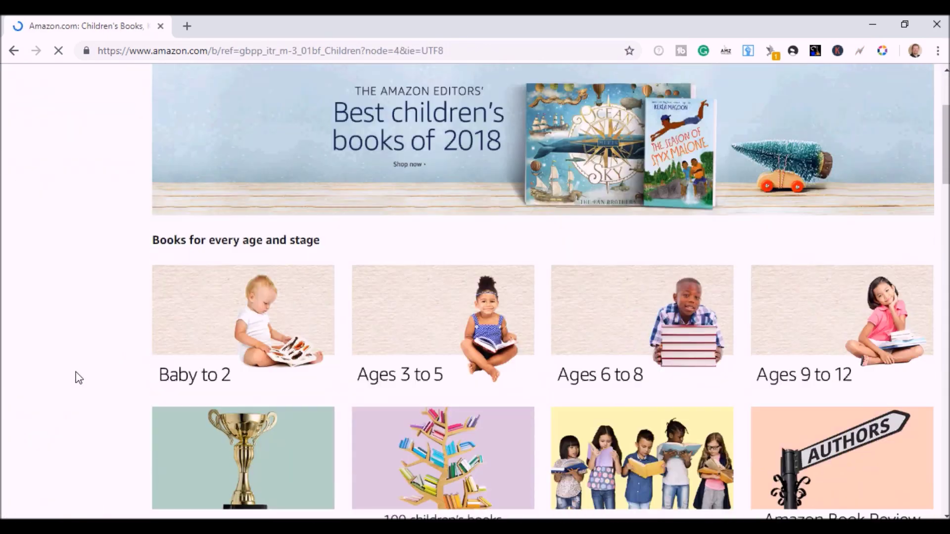
{"action": "scroll", "coordinate": [78, 378], "scroll_direction": "down", "scroll_amount": 3}
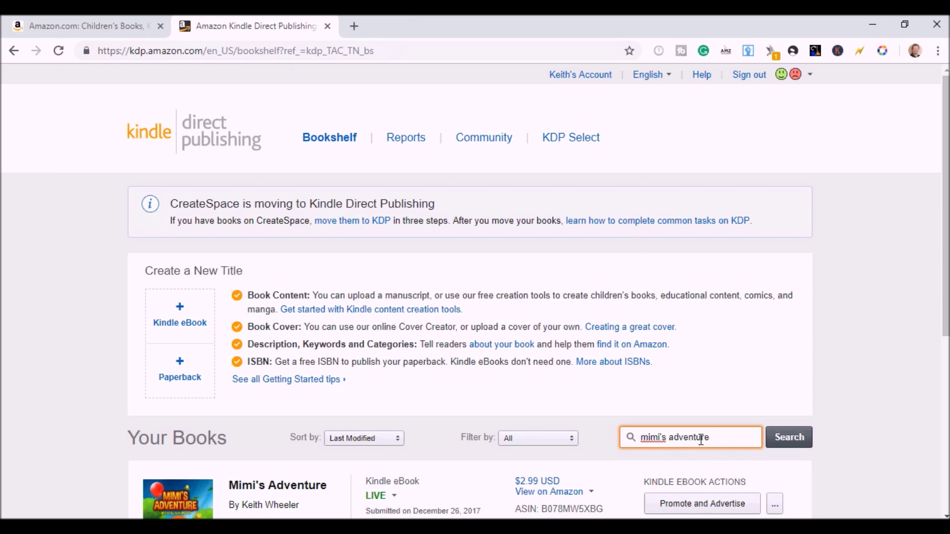
Step: Copy the Kindle eBook ASIN of Mimi's Adventure, B078MW5XBG, from the KDP bookshelf to the end of the Notepad heading
{"action": "scroll", "coordinate": [280, 496], "scroll_direction": "down", "scroll_amount": 2}
{"action": "scroll", "coordinate": [288, 487], "scroll_direction": "down", "scroll_amount": 2}
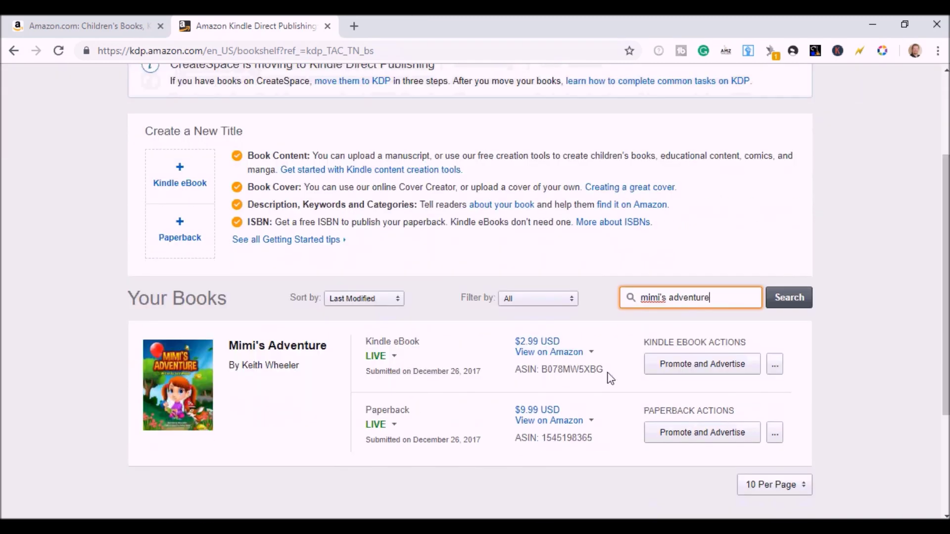
{"action": "left_click", "coordinate": [610, 377]}
{"action": "left_click_drag", "start_coordinate": [610, 378], "coordinate": [540, 374]}
{"action": "key", "text": "ctrl+c"}
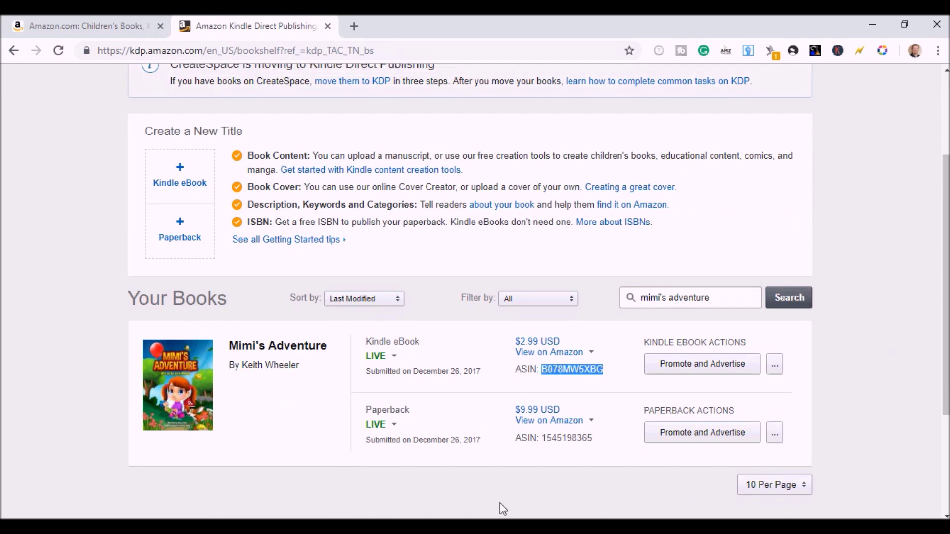
{"action": "key", "text": "alt+Tab"}
{"action": "key", "text": "ctrl+v"}
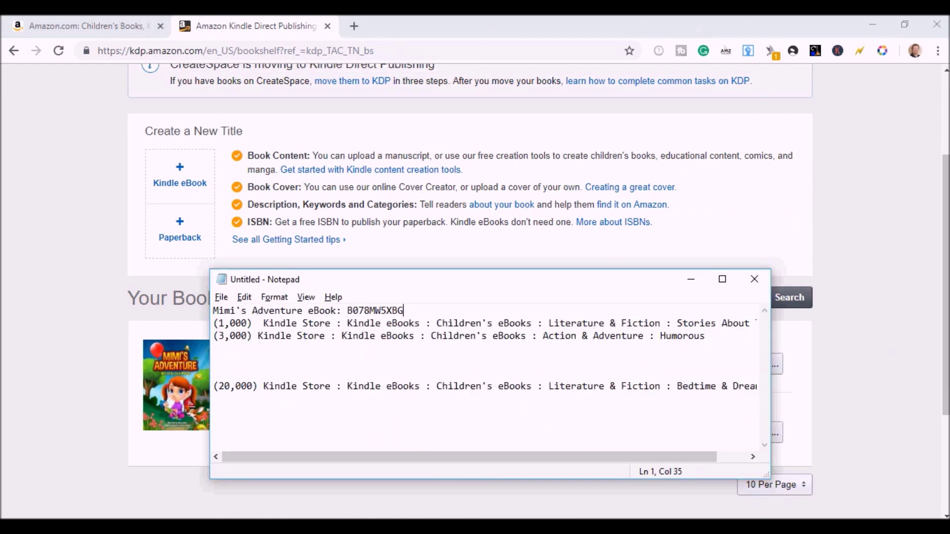
{"action": "key", "text": "ctrl+End"}
{"action": "type", "text": "Paperback:"}
{"action": "key", "text": "alt+Tab"}
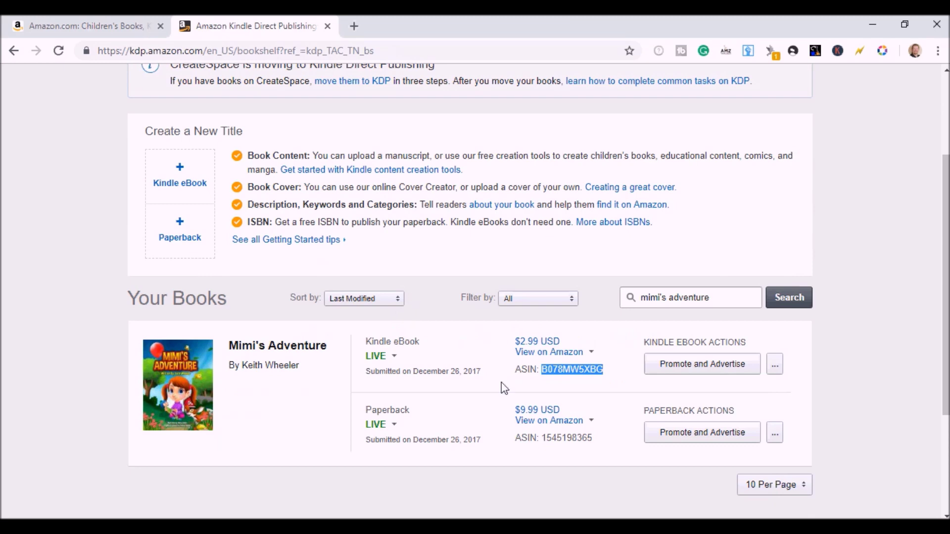
{"action": "left_click_drag", "start_coordinate": [603, 441], "coordinate": [543, 442]}
{"action": "key", "text": "ctrl+c"}
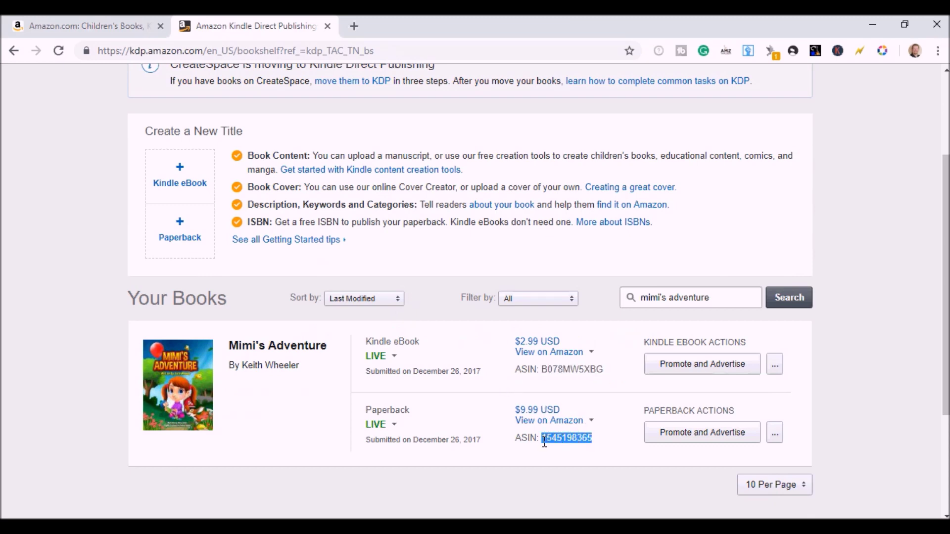
{"action": "key", "text": "alt+Tab"}
{"action": "key", "text": "ctrl+v"}
Step: Switch back to Kindle Direct Publishing and start a support e-mail under Help, Contact Us, Book Details, Update Categories And Keywords
{"action": "key", "text": "alt+Tab"}
{"action": "scroll", "coordinate": [856, 367], "scroll_direction": "up", "scroll_amount": 3}
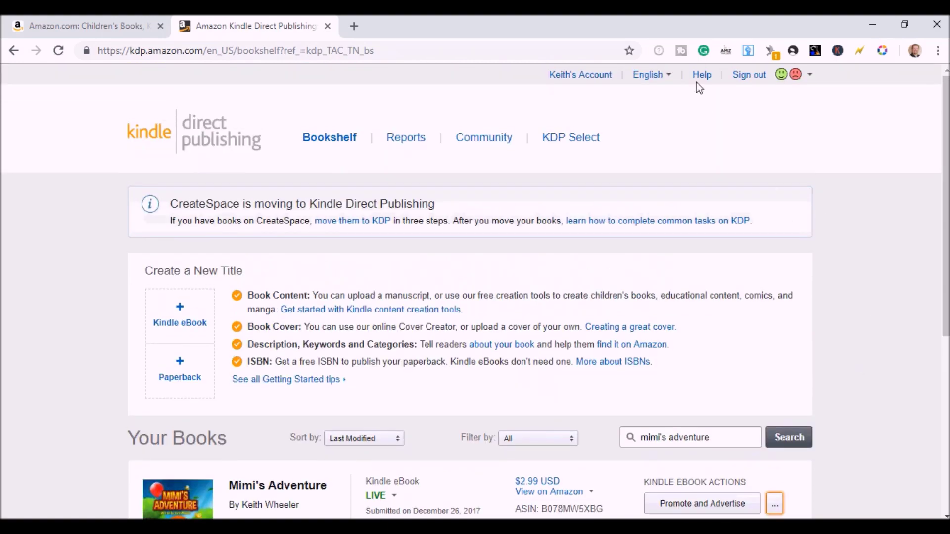
{"action": "left_click", "coordinate": [698, 78]}
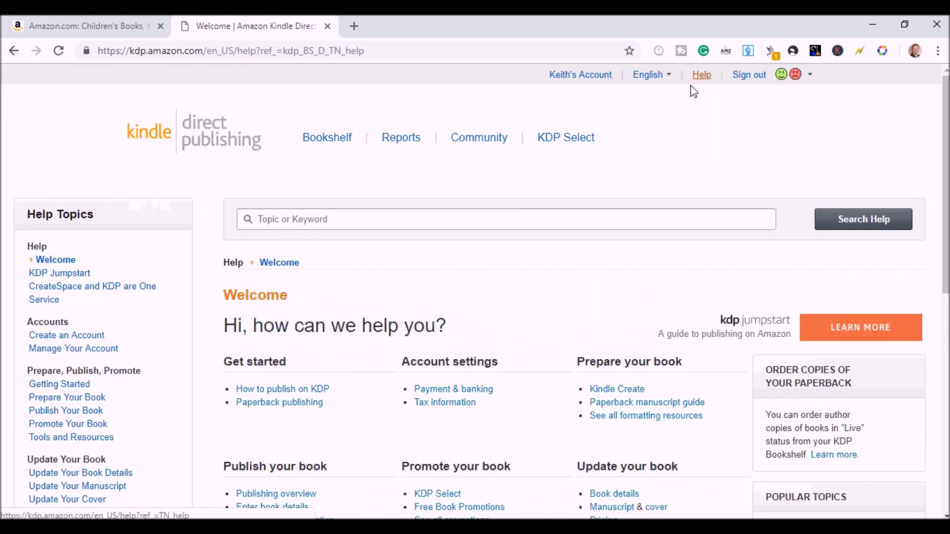
{"action": "scroll", "coordinate": [112, 237], "scroll_direction": "down", "scroll_amount": 9}
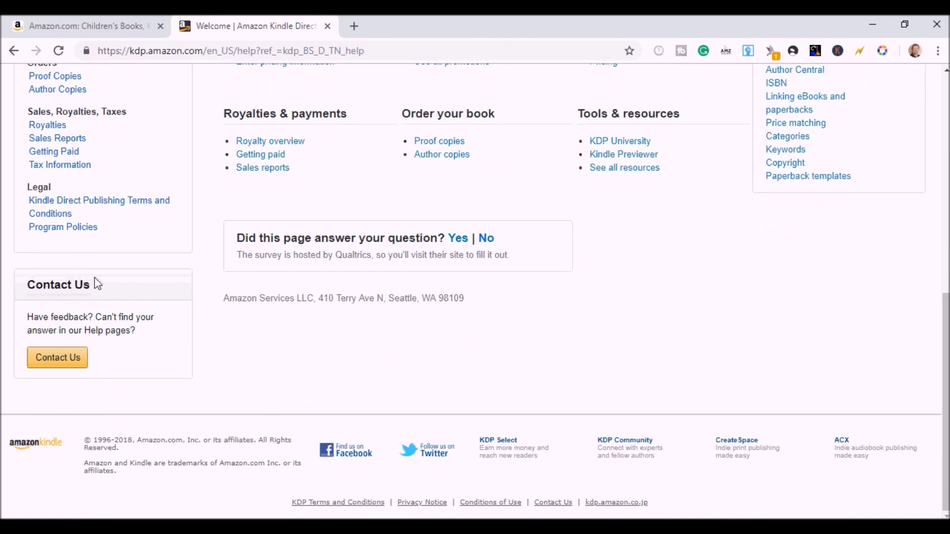
{"action": "left_click", "coordinate": [78, 365]}
{"action": "left_click", "coordinate": [194, 359]}
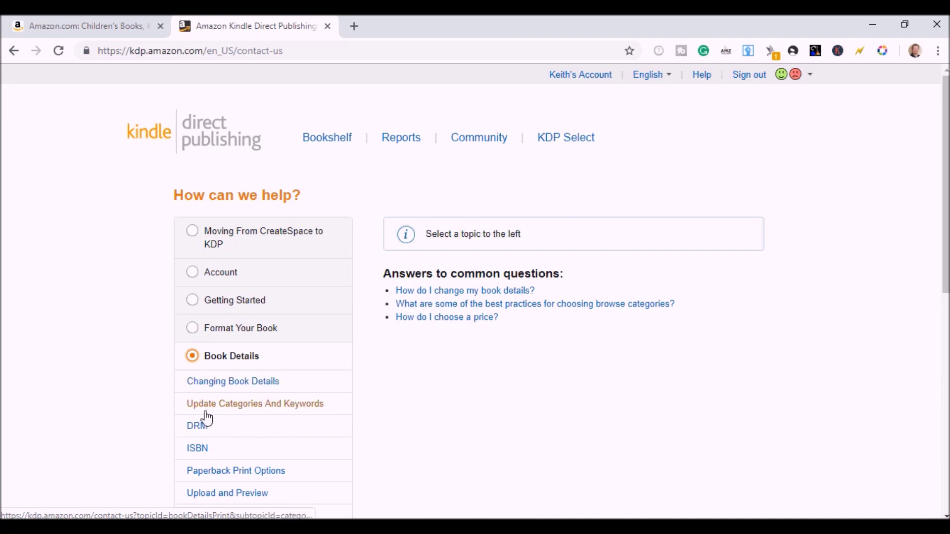
{"action": "left_click", "coordinate": [269, 410]}
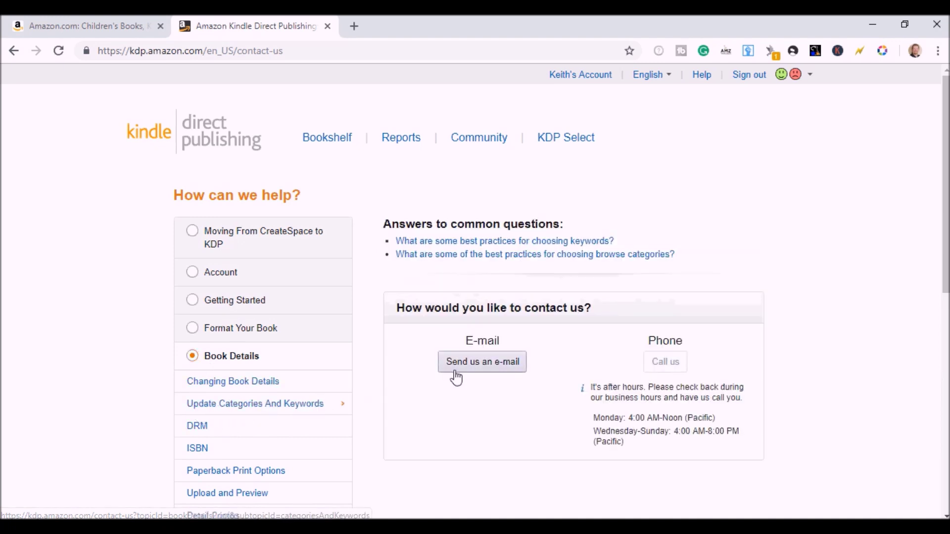
{"action": "left_click", "coordinate": [472, 374]}
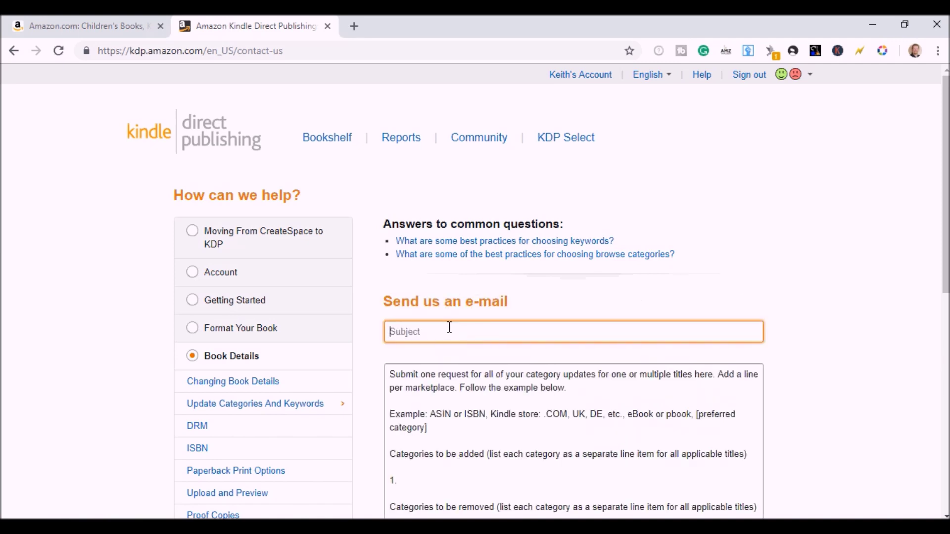
Step: Enter the e-mail subject "Update Categories" and clear the template text from the message body
{"action": "type", "text": "Update Categories"}
{"action": "key", "text": "Tab"}
{"action": "scroll", "coordinate": [432, 277], "scroll_direction": "up", "scroll_amount": 3}
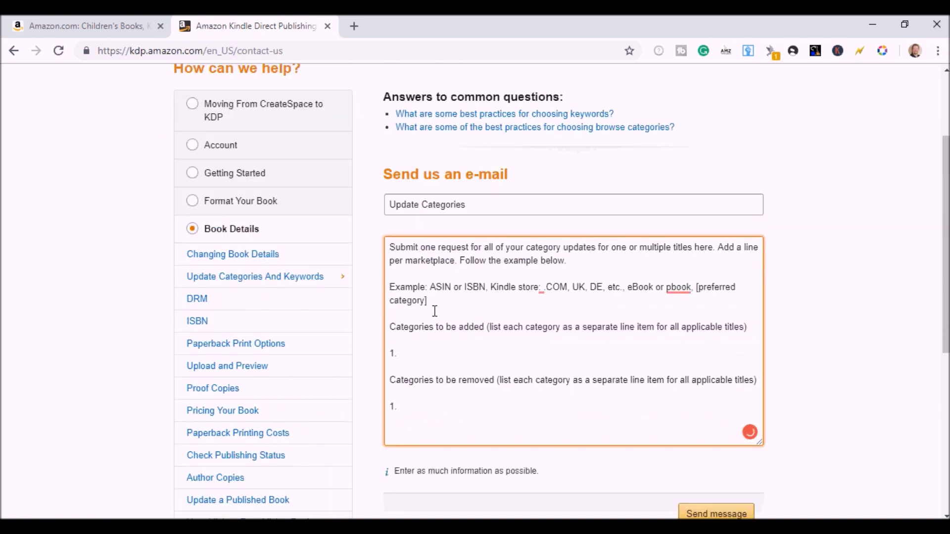
{"action": "left_click", "coordinate": [447, 352]}
{"action": "key", "text": "ctrl+a"}
{"action": "key", "text": "BackSpace"}
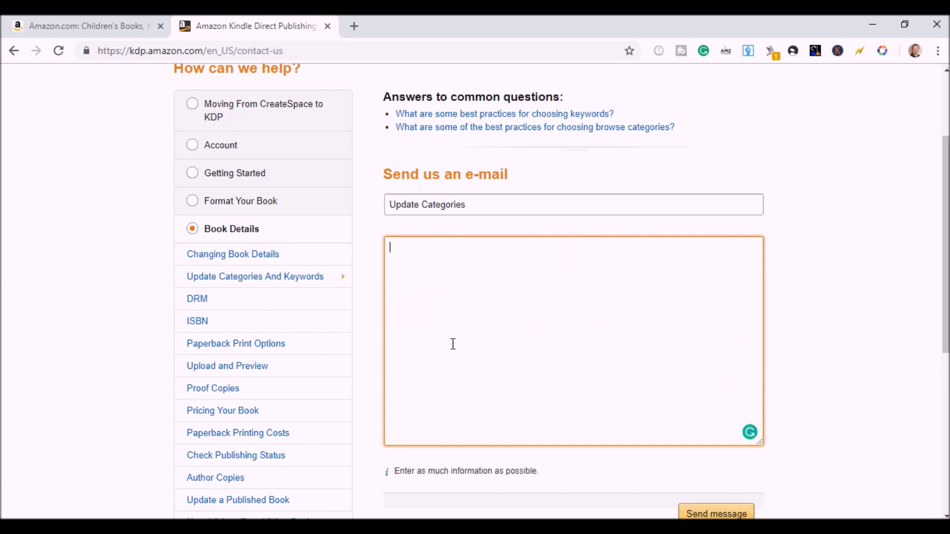
Step: Write "Please add my book to the following categories:" in the message body, followed by a line reading "Amazon.com"
{"action": "type", "text": "Please ad d my book to the following categories:"}
{"action": "key", "text": "Return"}
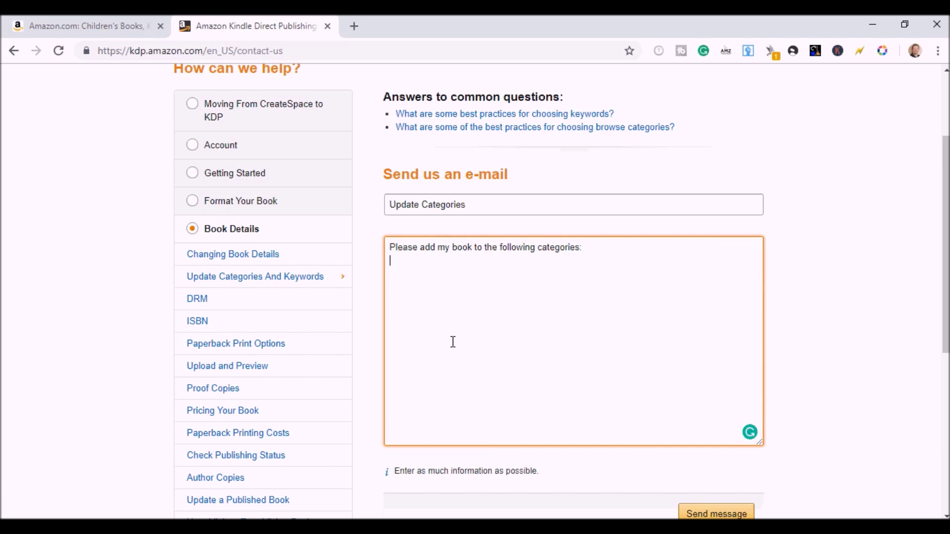
{"action": "type", "text": "Amazon.com"}
{"action": "key", "text": "Return"}
Step: Add the line "ebook ASIN: B078MW5XBG" above "Amazon.com", copying the ASIN from Notepad, with blank lines before and after "Amazon.com"
{"action": "type", "text": "ebook"}
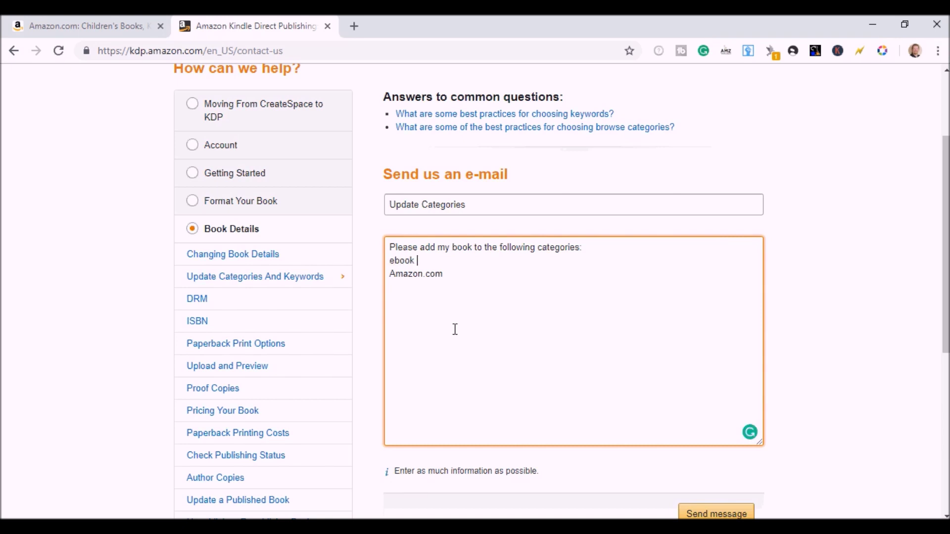
{"action": "type", "text": " ASIN:"}
{"action": "key", "text": "alt+Tab"}
{"action": "left_click_drag", "start_coordinate": [405, 311], "coordinate": [348, 311]}
{"action": "key", "text": "ctrl+c"}
{"action": "key", "text": "alt+Tab"}
{"action": "key", "text": "ctrl+v"}
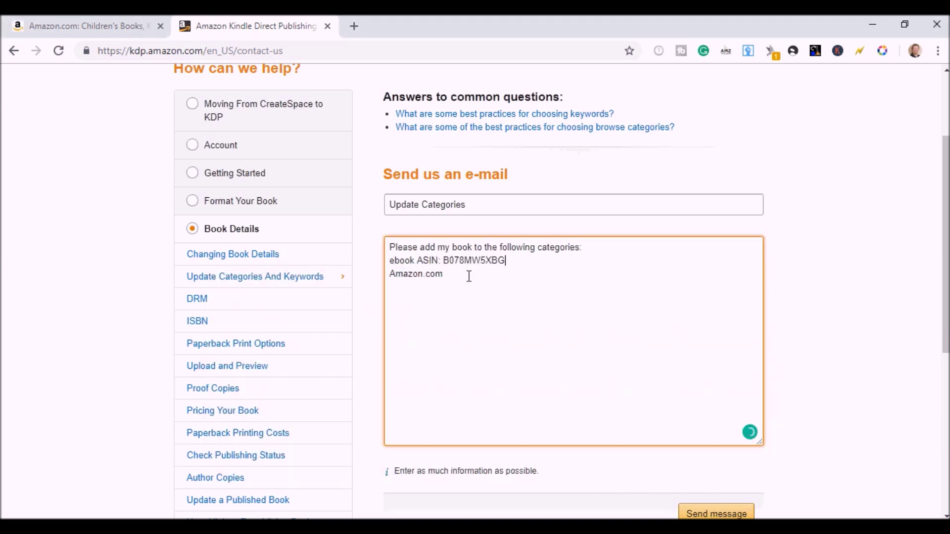
{"action": "key", "text": "Return"}
{"action": "key", "text": "Down"}
{"action": "key", "text": "Down"}
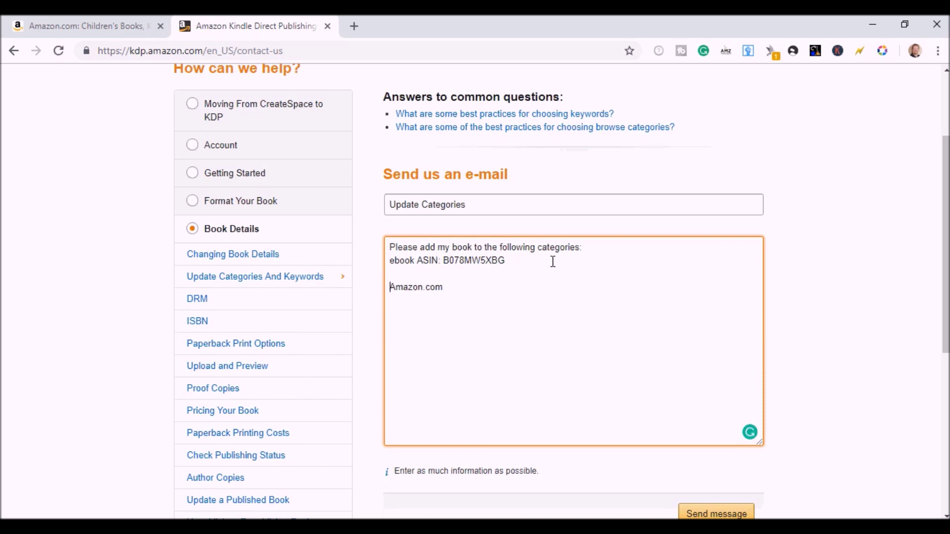
{"action": "key", "text": "Return"}
Step: Switch to Notepad and replace the "(1,000)" prefix of the Stories About Toys category path with an opening square bracket
{"action": "key", "text": "alt+Tab"}
{"action": "key", "text": "Down"}
{"action": "key", "text": "Home"}
{"action": "key", "text": "shift+Right"}
{"action": "key", "text": "shift+Right"}
{"action": "key", "text": "shift+Right"}
{"action": "key", "text": "shift+Right"}
{"action": "key", "text": "shift+Right"}
{"action": "key", "text": "shift+Right"}
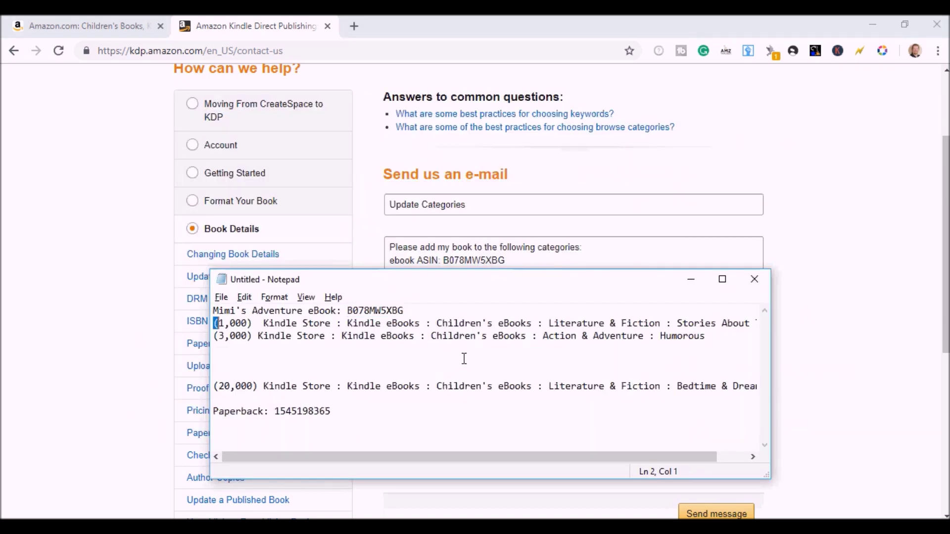
{"action": "key", "text": "shift+Right"}
{"action": "key", "text": "shift+Right"}
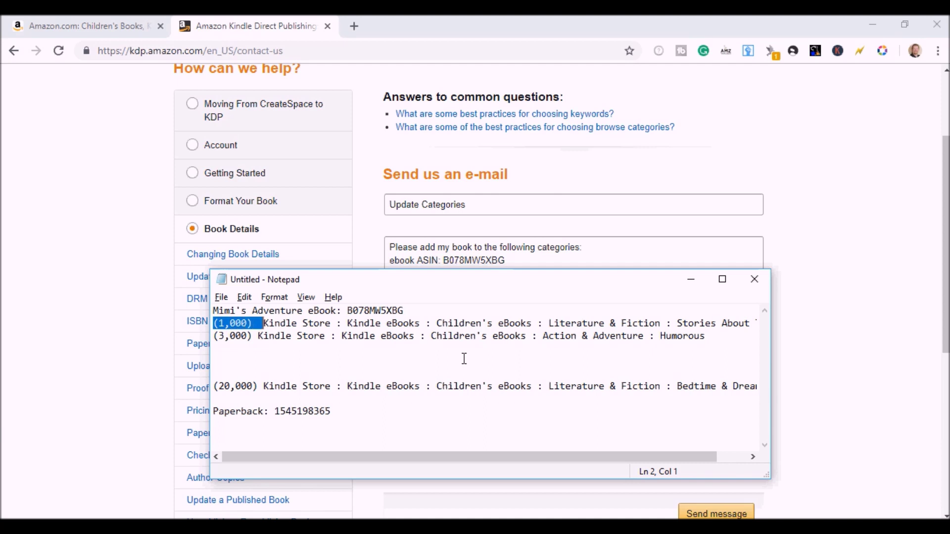
{"action": "type", "text": "["}
Step: Replace the "(3,000)" prefix of the Action & Adventure : Humorous category path with an opening square bracket
{"action": "key", "text": "Down"}
{"action": "key", "text": "Home"}
{"action": "key", "text": "shift+Right"}
{"action": "key", "text": "shift+Right"}
{"action": "key", "text": "shift+Right"}
{"action": "key", "text": "shift+Right"}
{"action": "key", "text": "shift+Right"}
{"action": "key", "text": "shift+Right"}
{"action": "key", "text": "shift+Right"}
{"action": "key", "text": "shift+Right"}
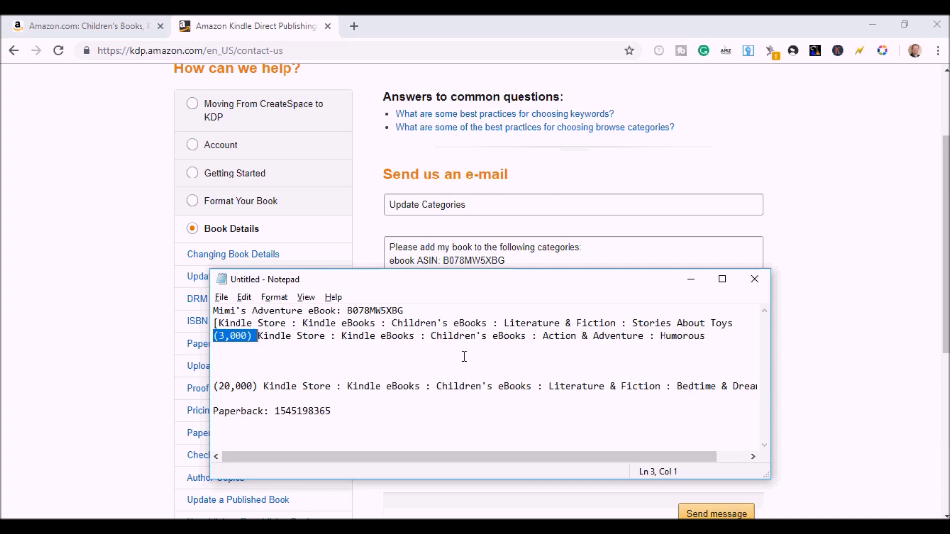
{"action": "type", "text": "["}
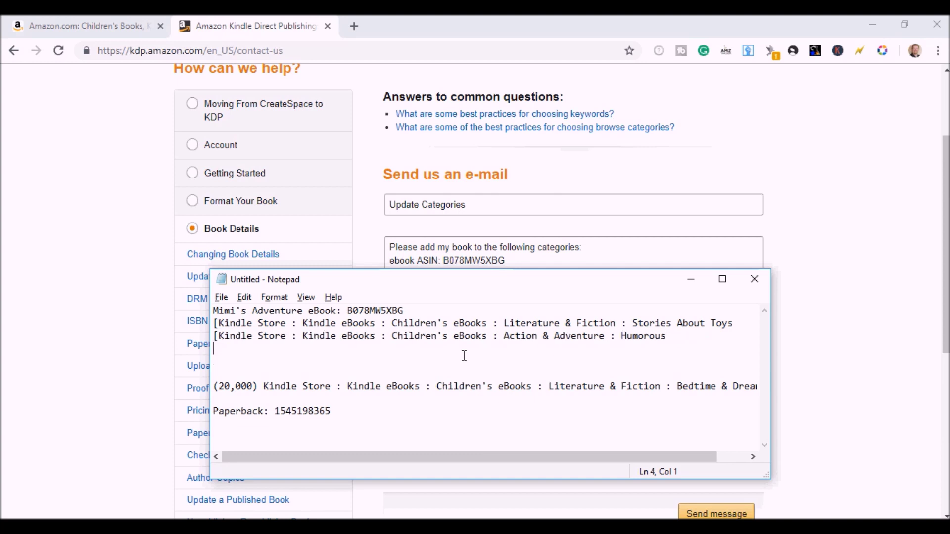
Step: Remove the blank lines above the Bedtime & Dreaming category path and replace its "(20,000)" prefix with an opening square bracket
{"action": "key", "text": "Delete"}
{"action": "key", "text": "Delete"}
{"action": "key", "text": "Delete"}
{"action": "key", "text": "Delete"}
{"action": "key", "text": "Delete"}
{"action": "key", "text": "Delete"}
{"action": "key", "text": "Delete"}
{"action": "key", "text": "Delete"}
{"action": "key", "text": "Delete"}
{"action": "key", "text": "Delete"}
{"action": "key", "text": "Delete"}
{"action": "key", "text": "Delete"}
{"action": "type", "text": "["}
Step: Add a closing square bracket at the end of each of the three Kindle category paths
{"action": "key", "text": "Up"}
{"action": "key", "text": "Up"}
{"action": "key", "text": "End"}
{"action": "type", "text": "]"}
{"action": "key", "text": "Down"}
{"action": "key", "text": "End"}
{"action": "type", "text": "]"}
{"action": "key", "text": "Down"}
{"action": "key", "text": "End"}
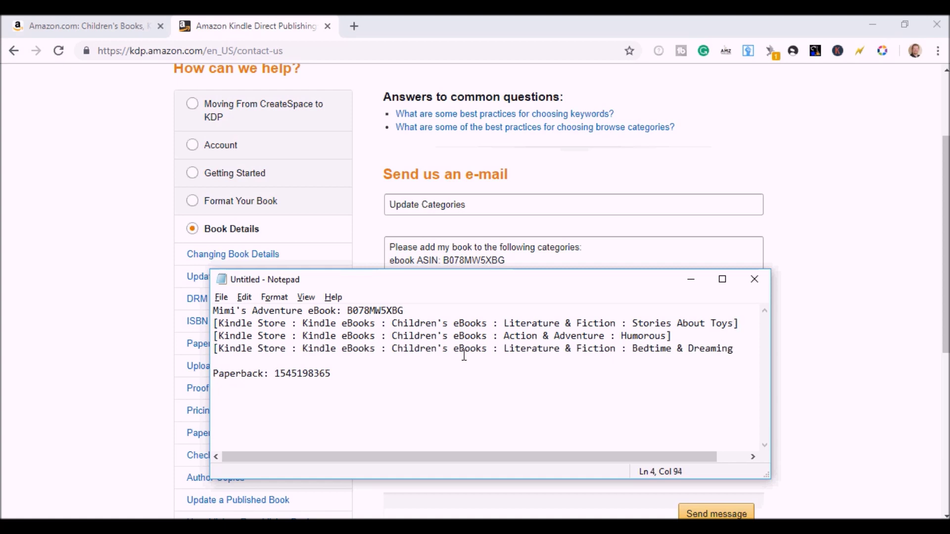
{"action": "type", "text": "]["}
{"action": "key", "text": "BackSpace"}
Step: Copy the three bracketed category paths from Notepad and paste them below "Amazon.com" in the KDP support e-mail
{"action": "key", "text": "shift+Up"}
{"action": "key", "text": "shift+Up"}
{"action": "key", "text": "shift+Up"}
{"action": "key", "text": "shift+Right"}
{"action": "key", "text": "ctrl+c"}
{"action": "key", "text": "alt+Tab"}
{"action": "key", "text": "ctrl+v"}
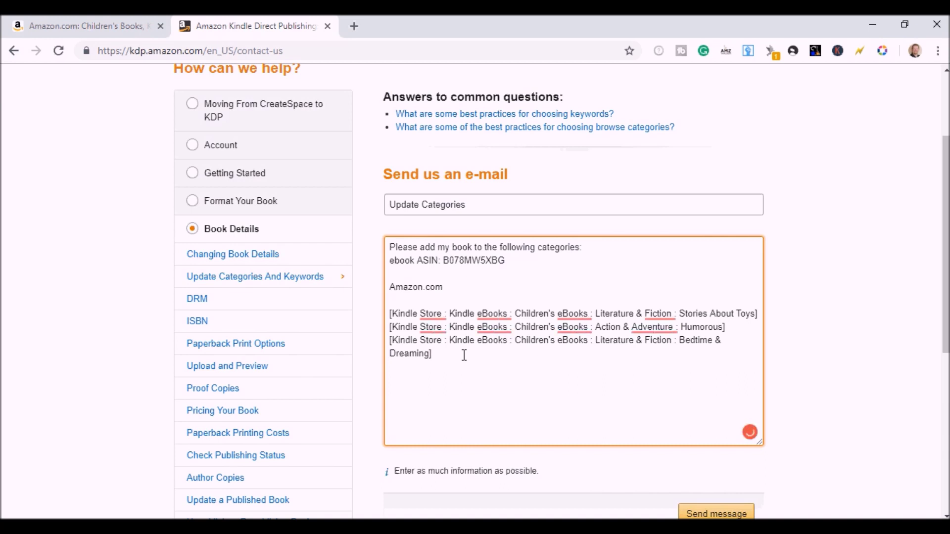
{"action": "scroll", "coordinate": [667, 500], "scroll_direction": "down", "scroll_amount": 1}
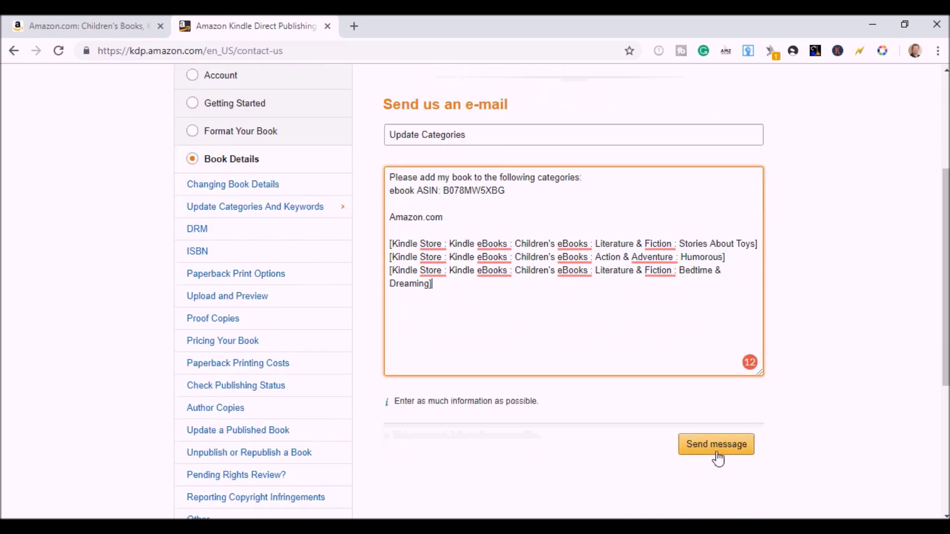